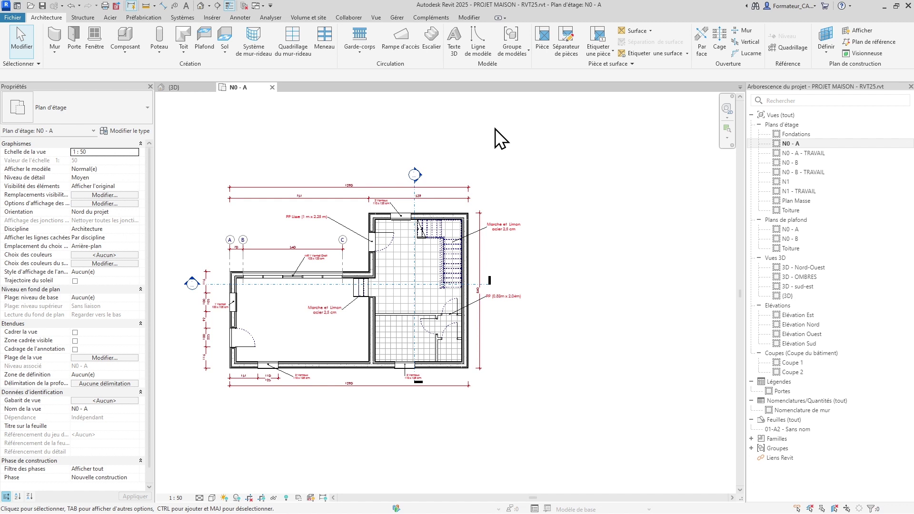
Step: Examine the project's snap settings, including the length and angular increments and the object snaps, without changing any of them
left_click(397, 17)
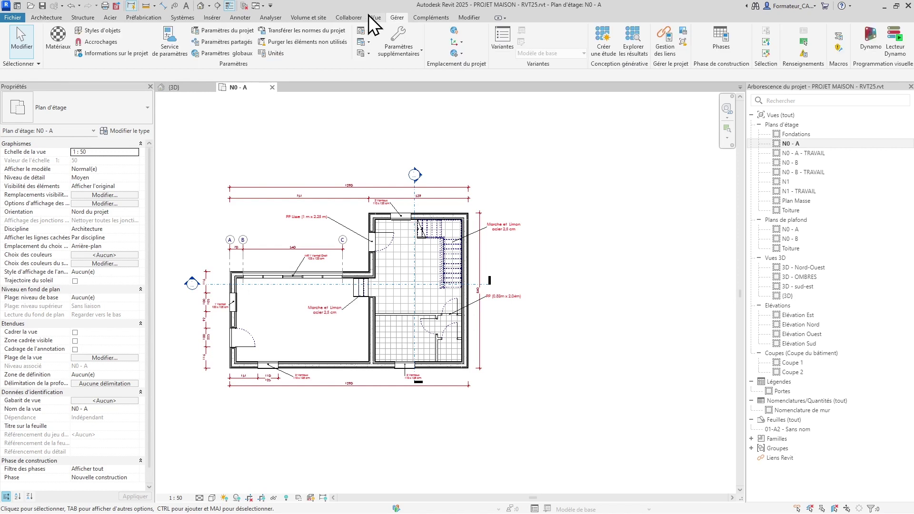
left_click(107, 42)
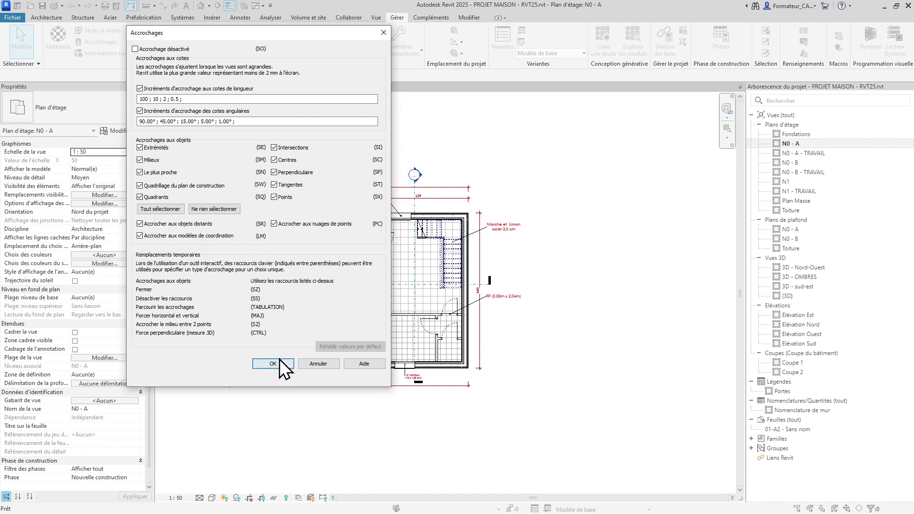
key("Return")
Step: Start the Wall tool in the N0 - A floor plan, saving the project when the reminder appears
left_click(51, 19)
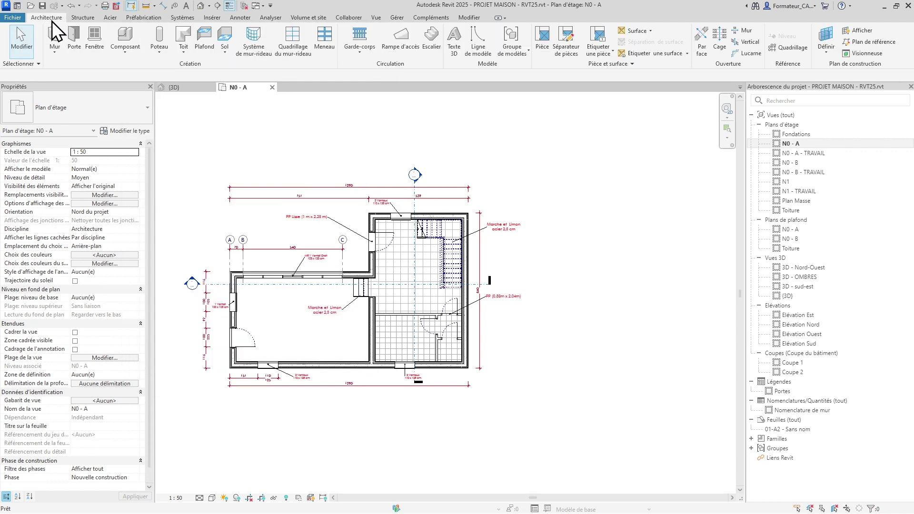
scroll(315, 266, "down", 2)
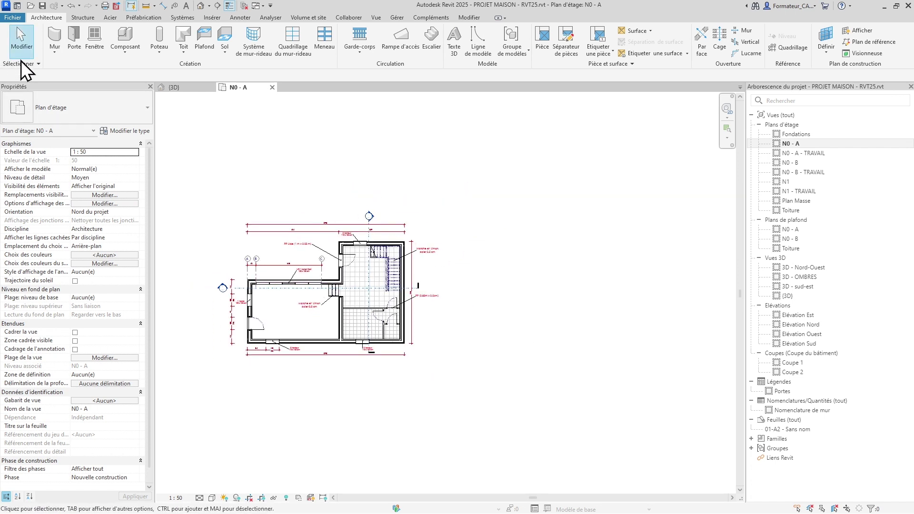
left_click(56, 56)
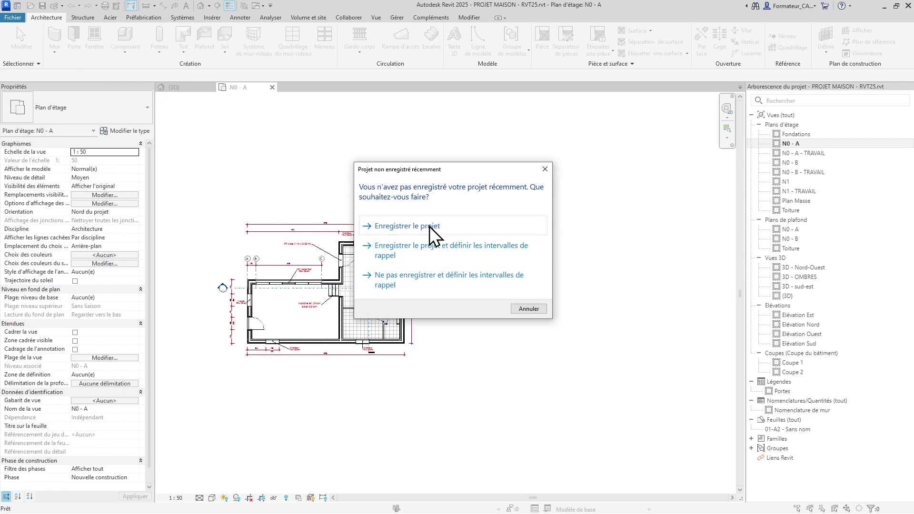
left_click(429, 226)
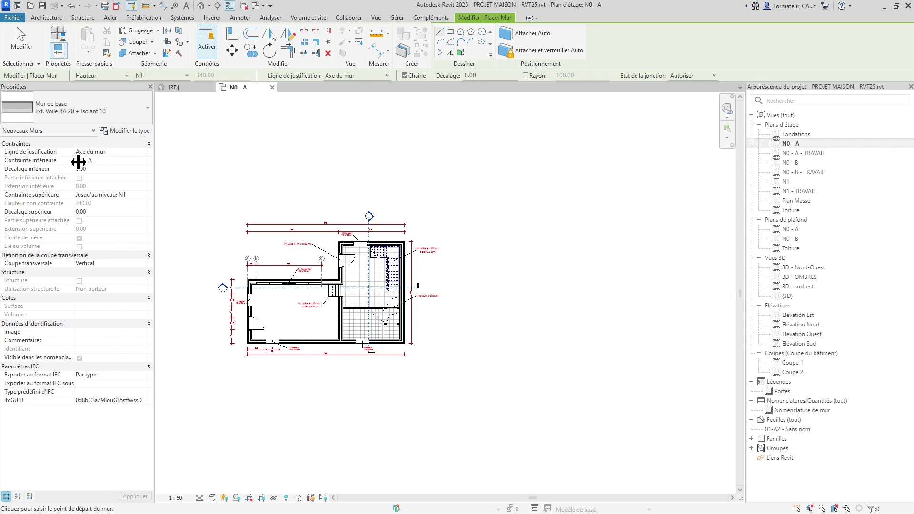
Step: Review the new wall's base and top constraints and offsets, and choose Axe du mur as its justification line
left_click(113, 160)
left_click(111, 170)
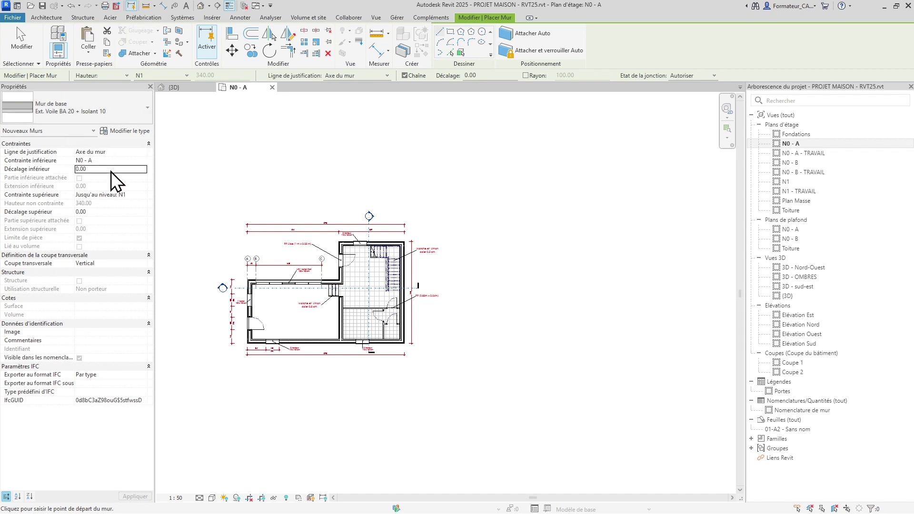
left_click(135, 195)
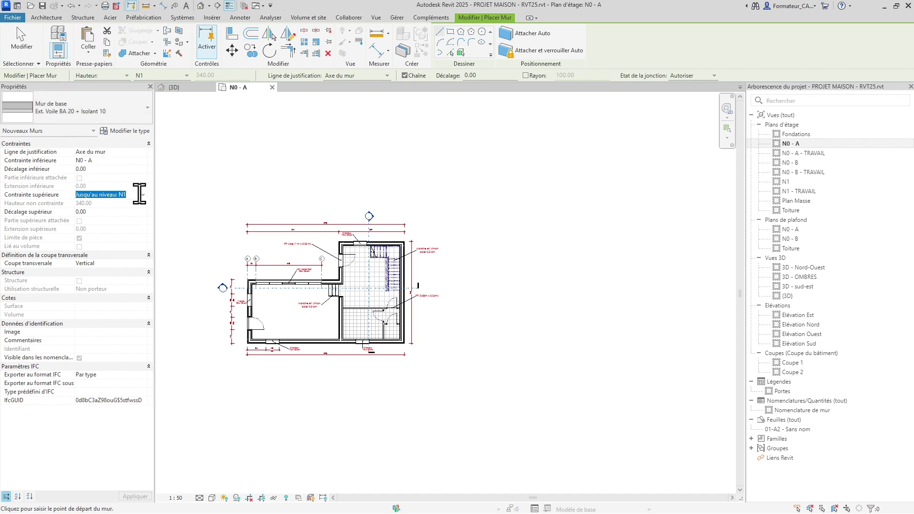
left_click(117, 211)
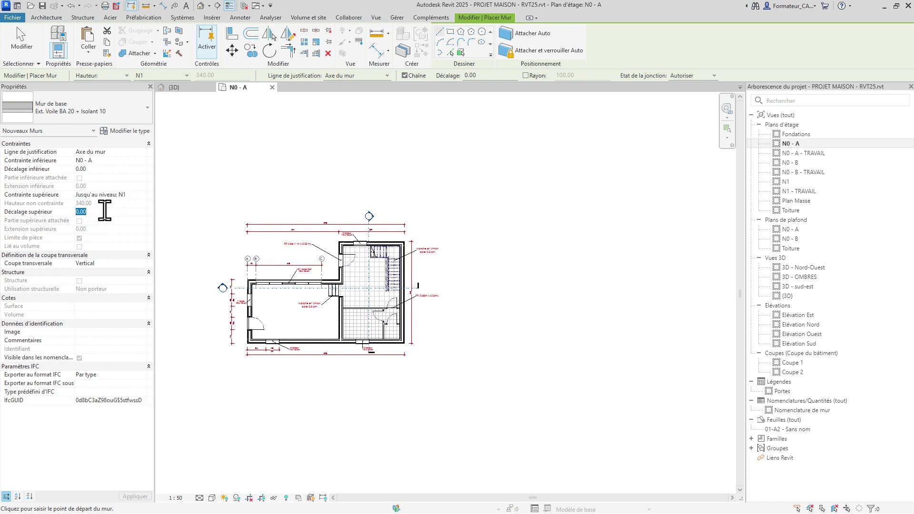
left_click(372, 75)
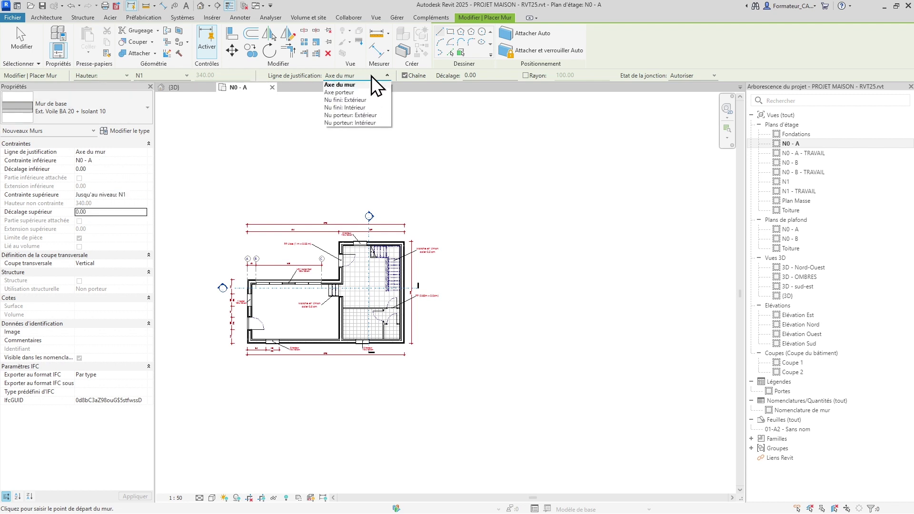
left_click(344, 87)
scroll(592, 255, "up", 2)
scroll(480, 248, "down", 1)
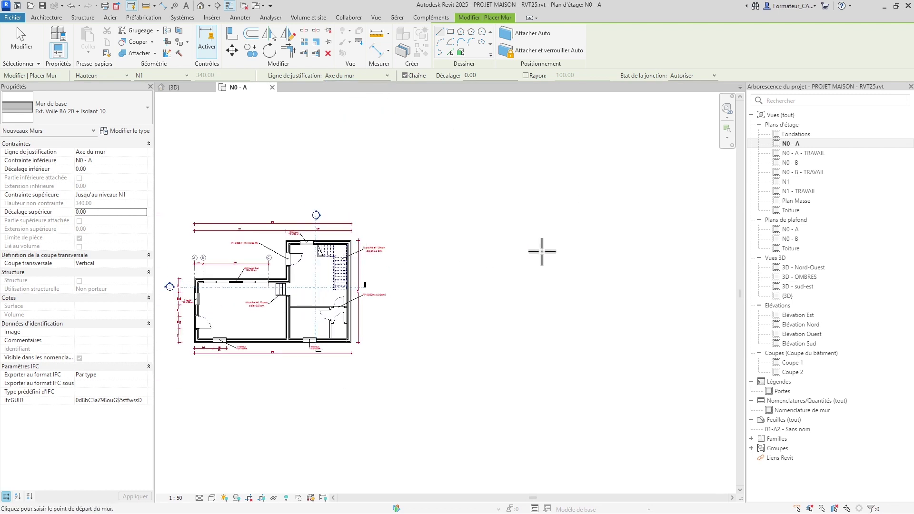
left_click(428, 194)
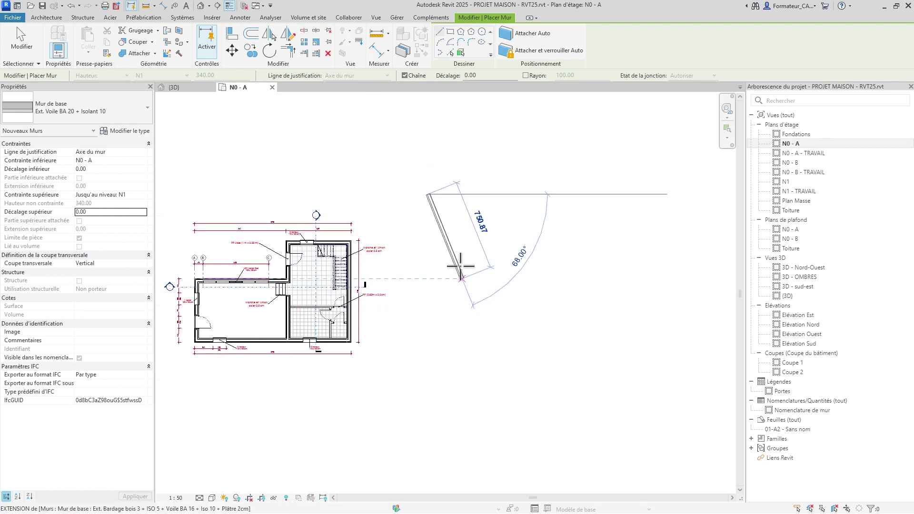
key("Escape")
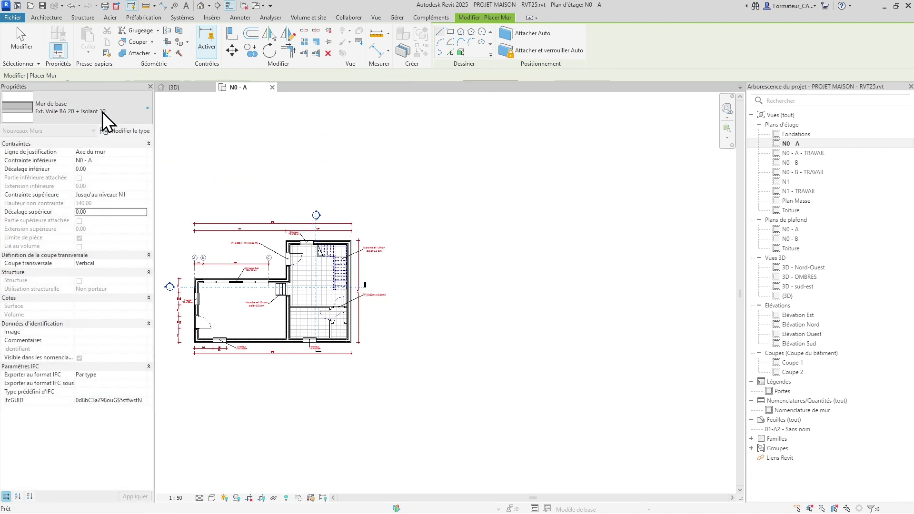
Step: Choose Ext. Voile BA 16 as the type for the new walls
left_click(102, 113)
scroll(88, 238, "up", 2)
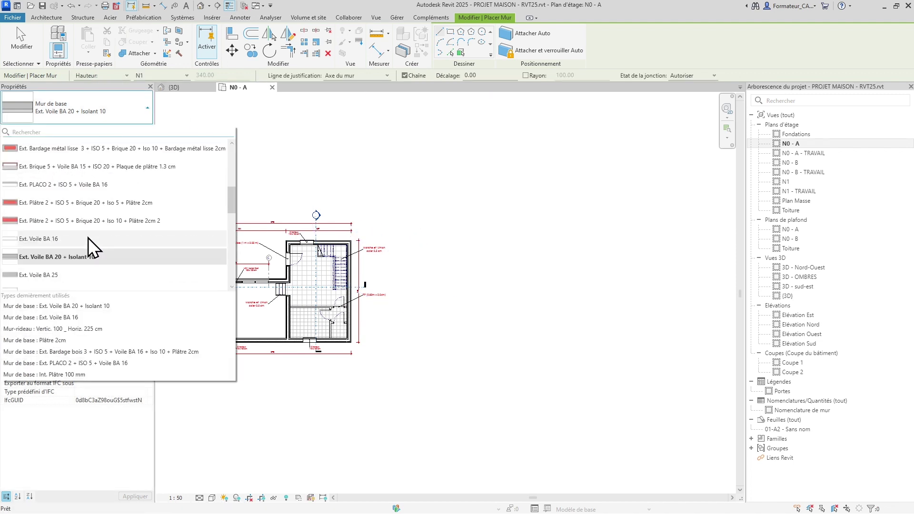
scroll(98, 224, "down", 3)
scroll(92, 207, "up", 2)
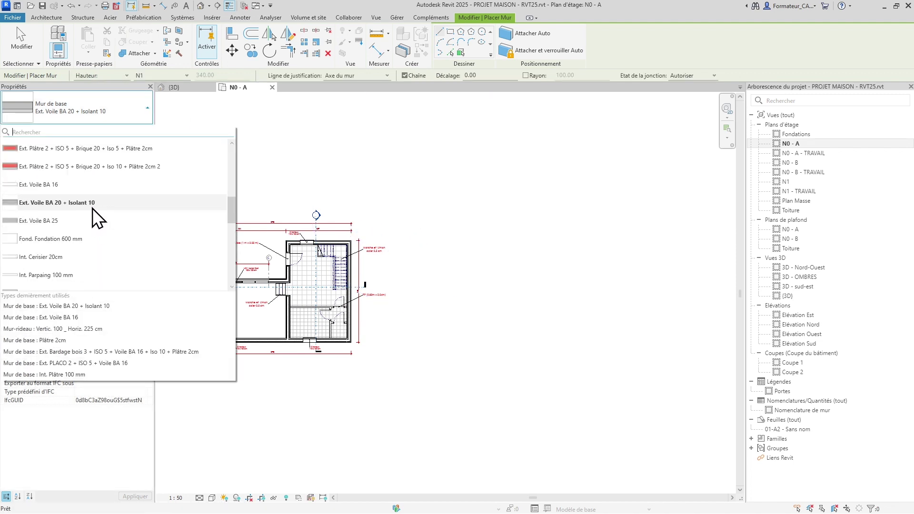
left_click(43, 184)
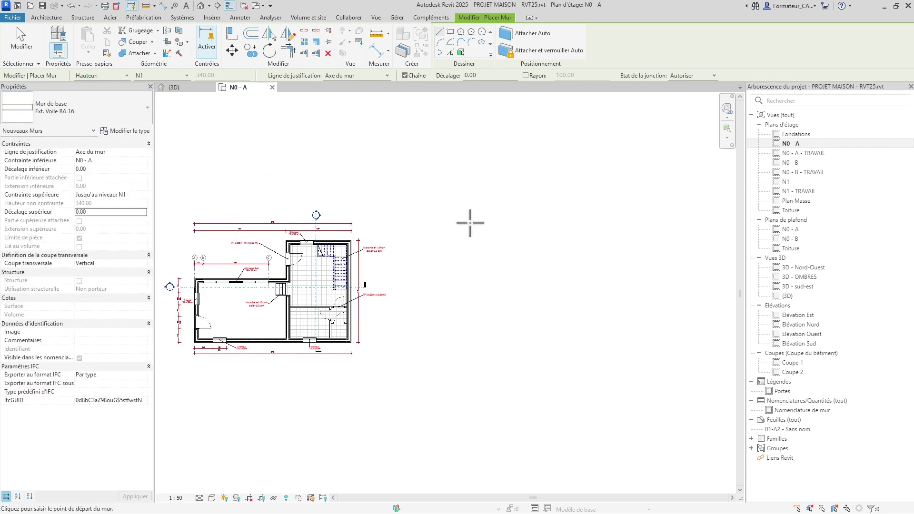
Step: Draw a single wall about 1087 cm long beside the house, sloping down to the right at about 63°
left_click(427, 189)
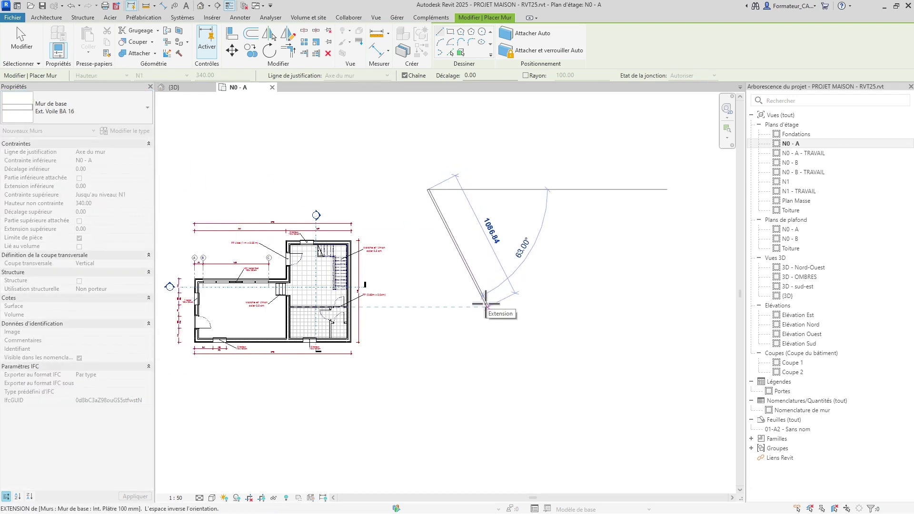
left_click(486, 306)
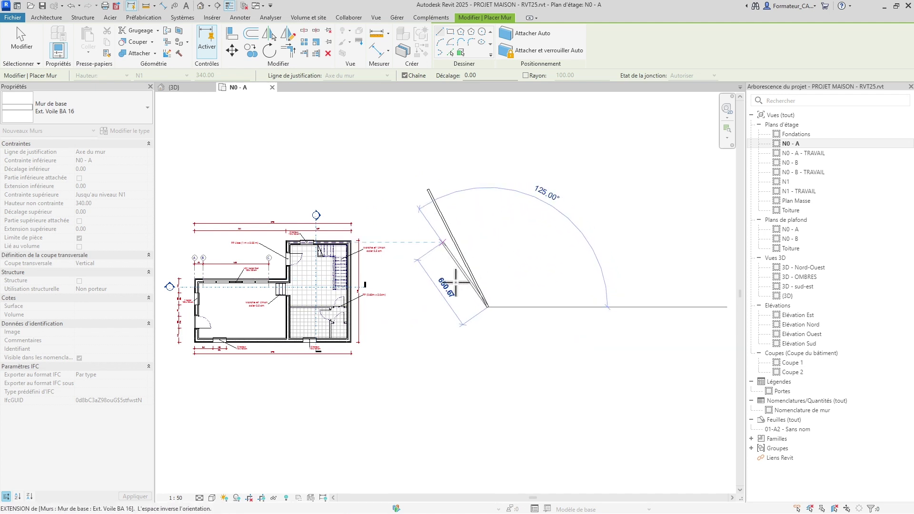
scroll(614, 230, "up", 2)
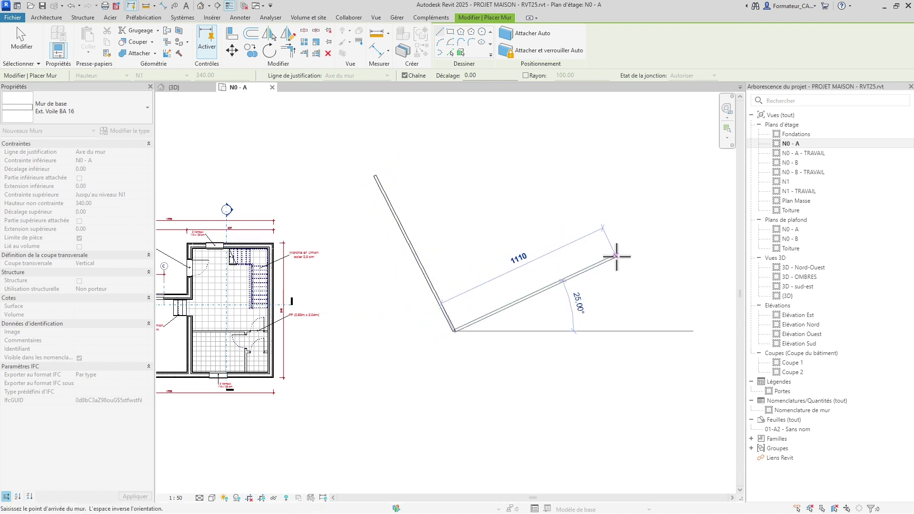
key("Escape")
Step: Draw a second wall about 1050 cm long above the first, snapping its lower-left end perpendicular to the first wall
middle_click_drag(541, 252, 500, 342)
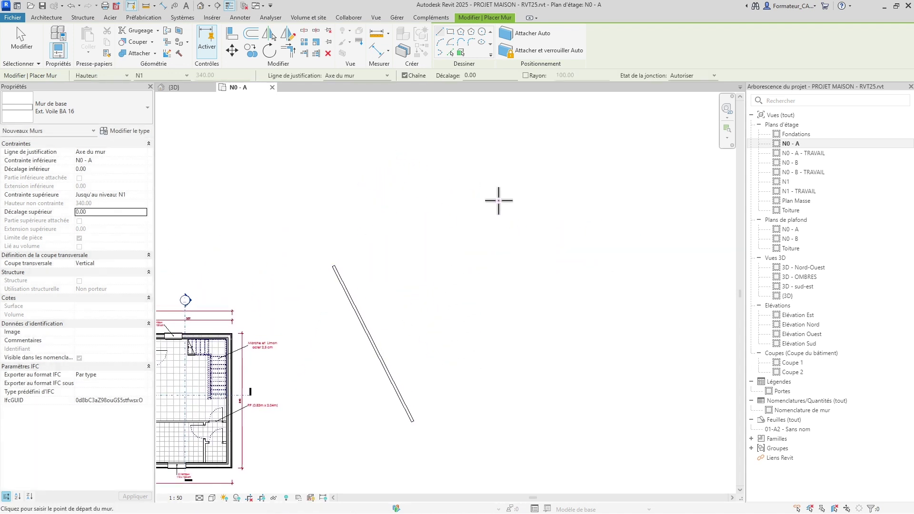
left_click(431, 145)
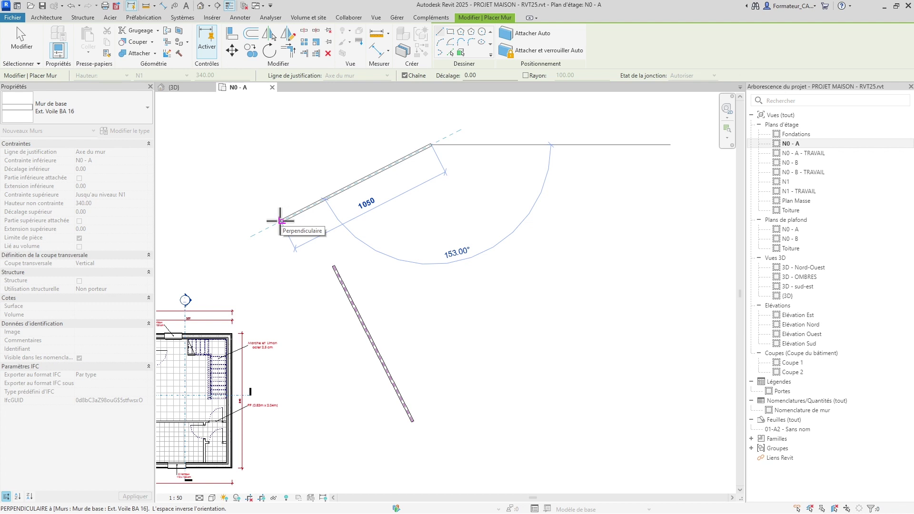
left_click(281, 220)
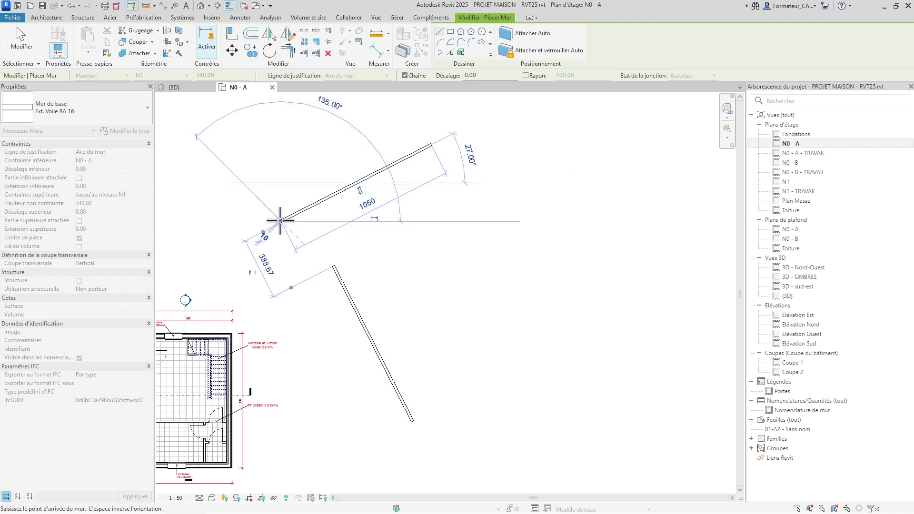
key("Escape")
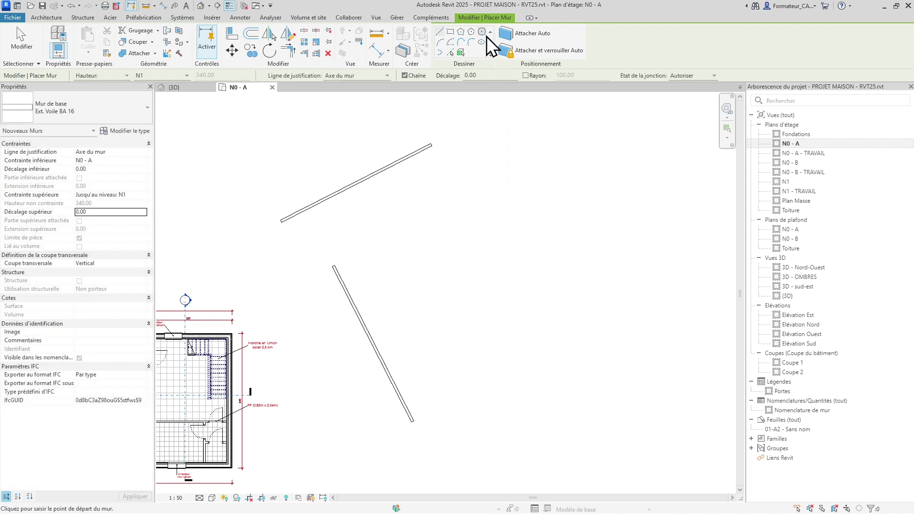
Step: Draw a circular wall with a radius of about 260 cm to the right of the two straight walls
left_click(482, 32)
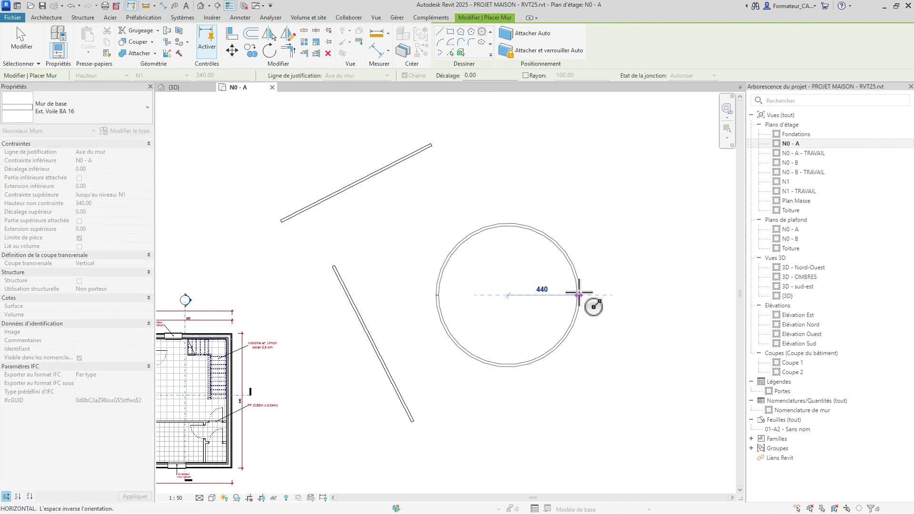
left_click(552, 295)
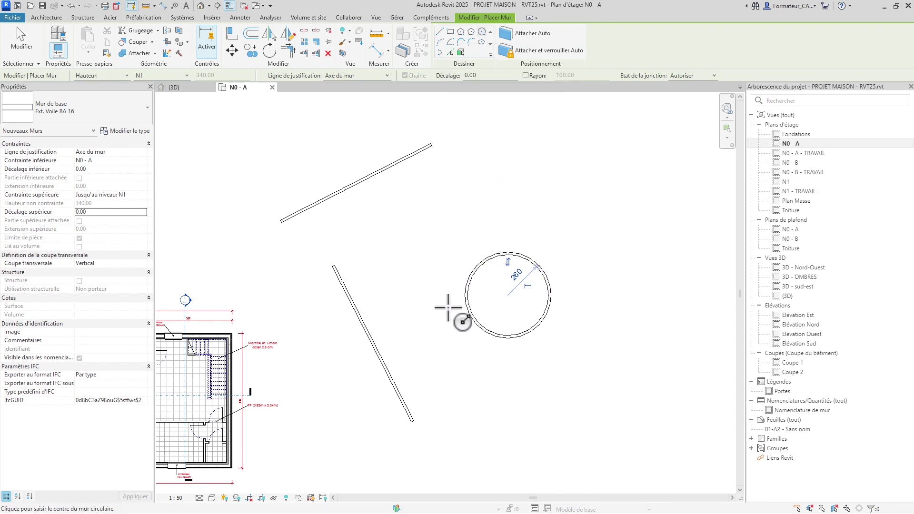
Step: Draw a straight wall from the second wall's upper-right end, snapped tangent to the circular wall
left_click(441, 35)
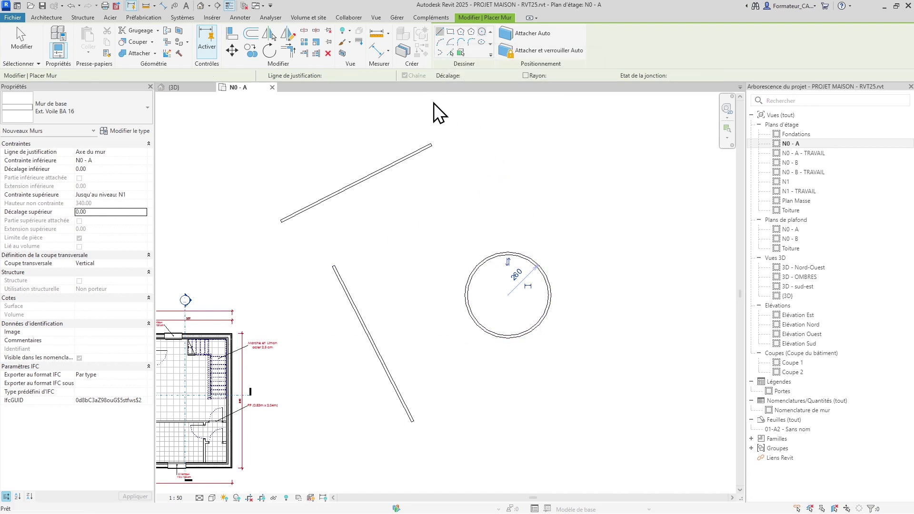
left_click(431, 145)
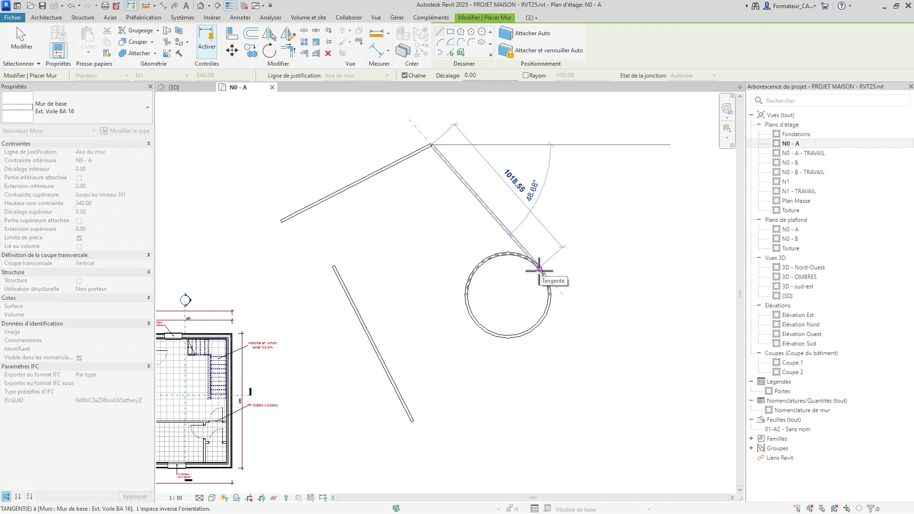
left_click(539, 269)
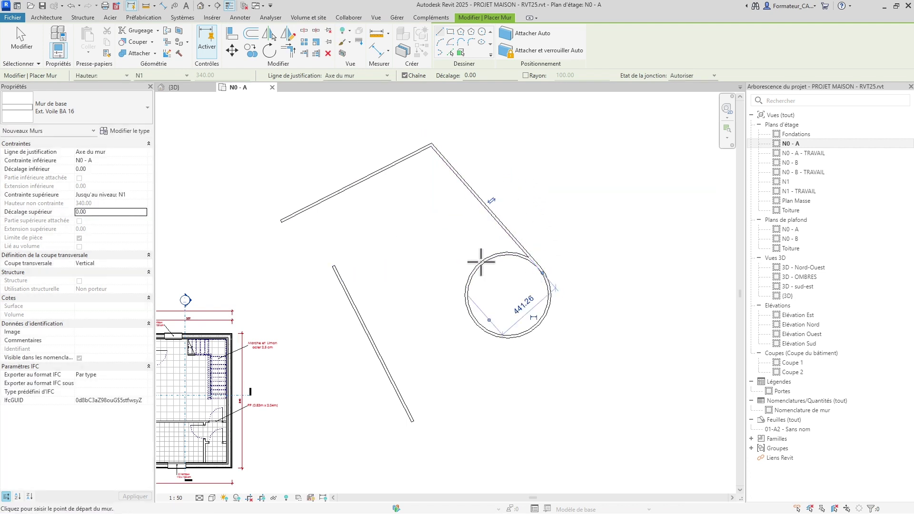
Step: Draw a straight wall from the circular wall's centre to the upper end of the first wall, and end the Wall tool
left_click(508, 295)
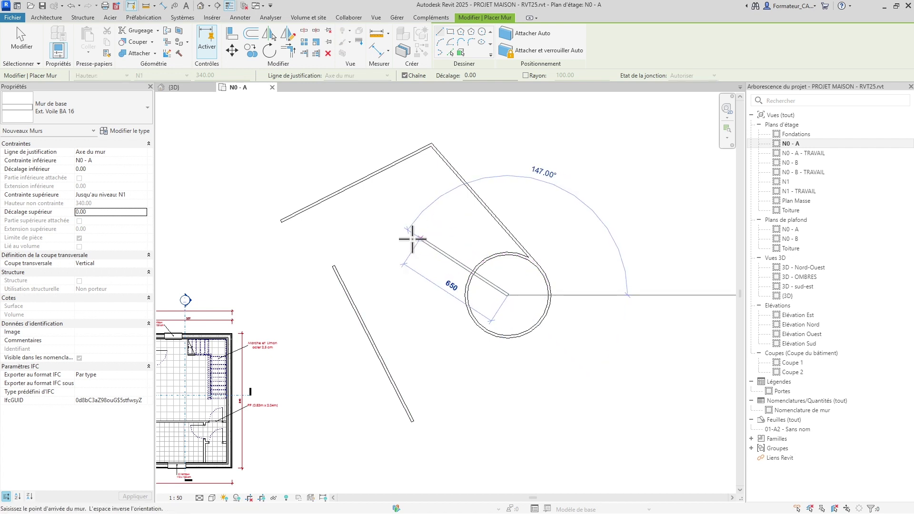
left_click(333, 266)
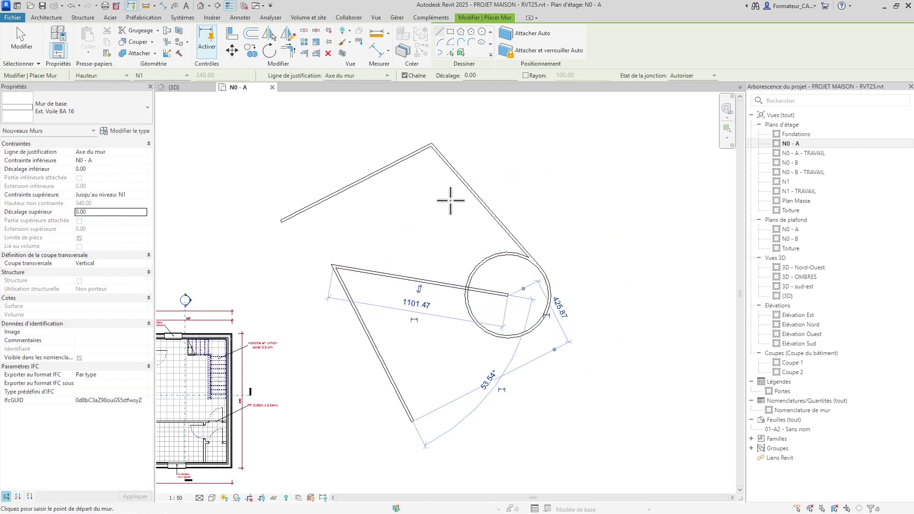
key("Escape")
key("Escape")
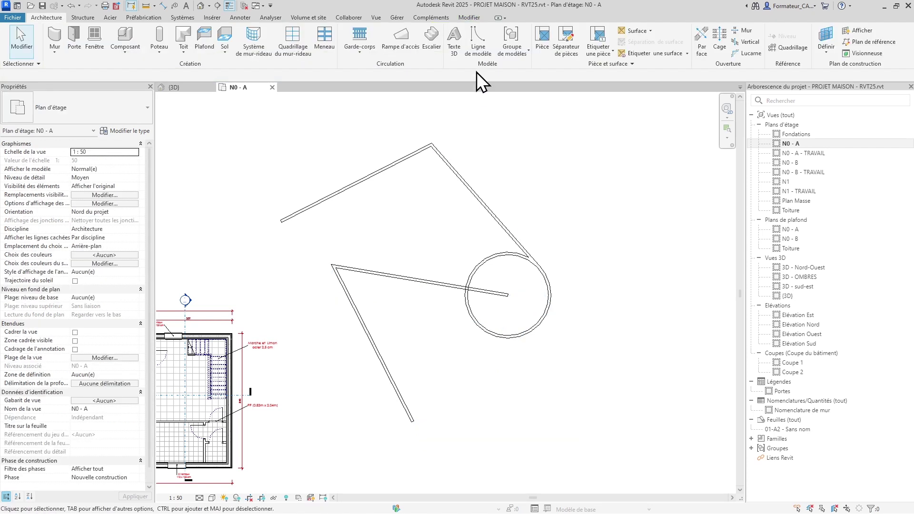
Step: Examine the shortcut codes listed beside the object snaps in the snap settings, leaving the settings as they are
left_click(398, 18)
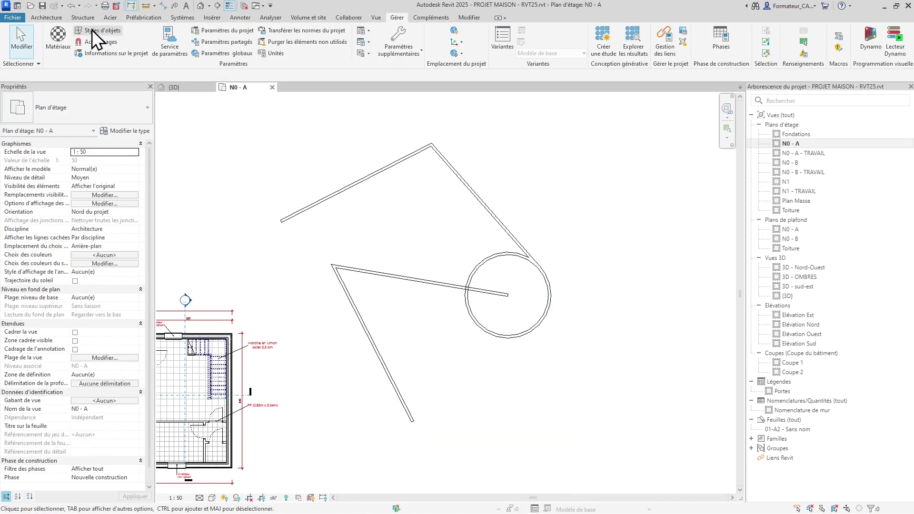
left_click(101, 43)
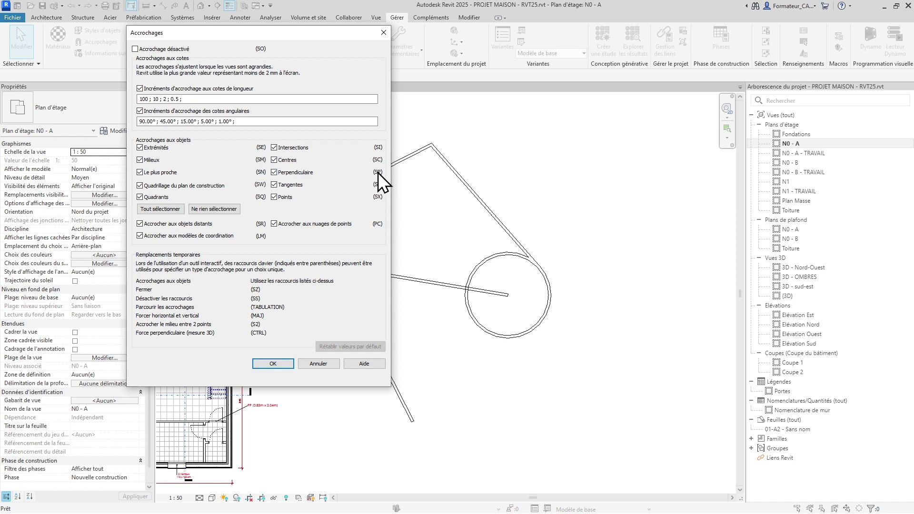
key("Return")
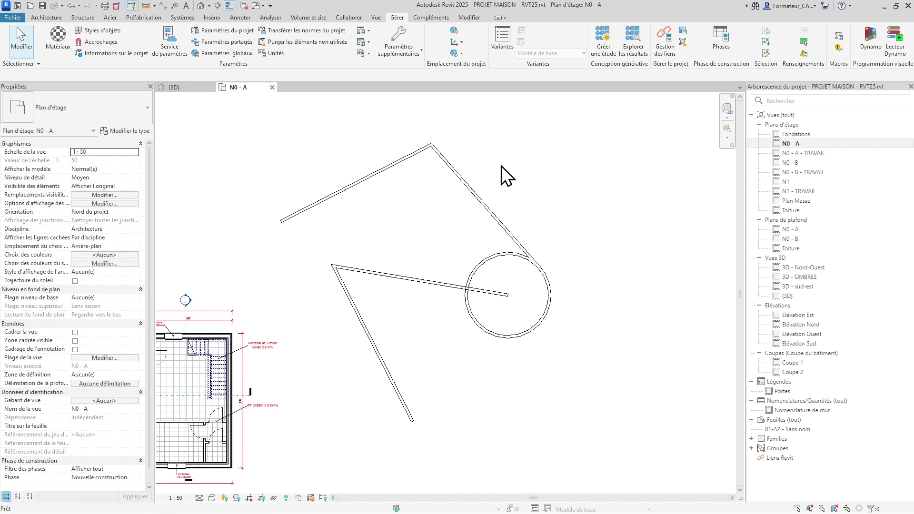
Step: Draw a straight wall about 1319 cm long at 27° below the circular wall, parallel to the uppermost slanted wall
key("w")
key("a")
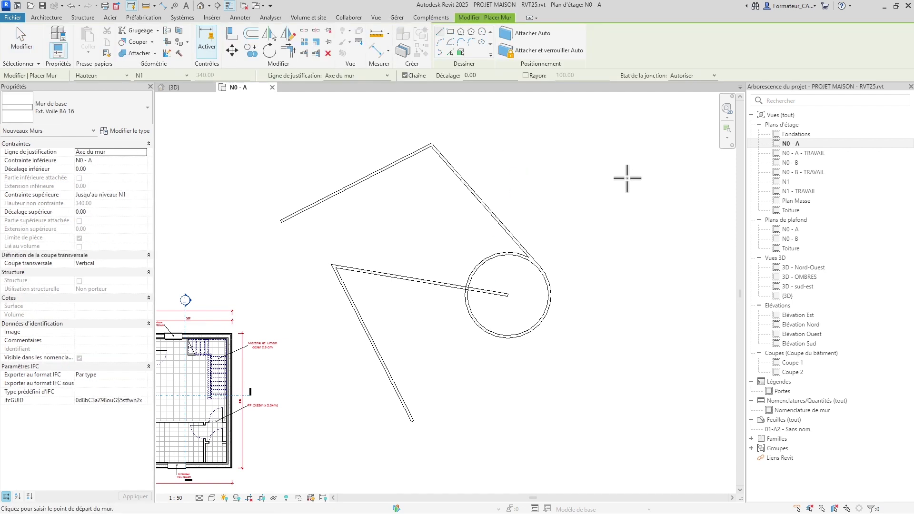
middle_click_drag(624, 180, 469, 95)
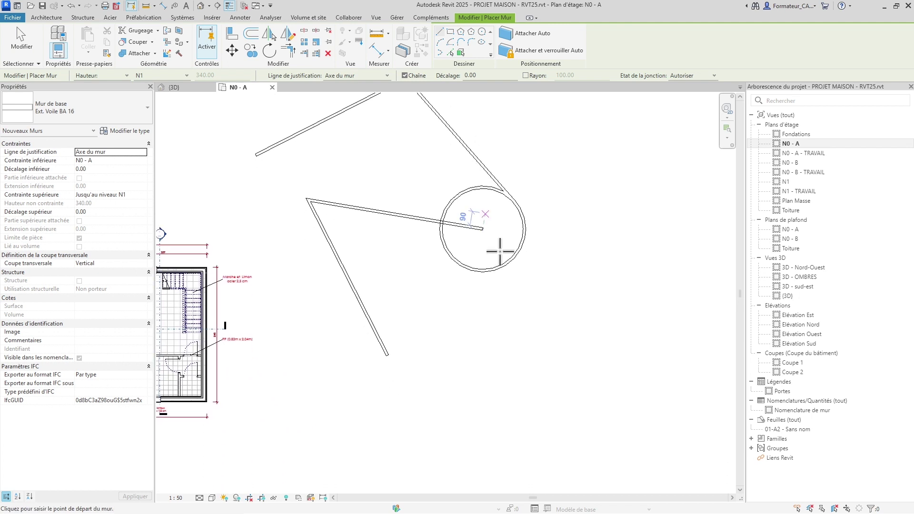
left_click(591, 290)
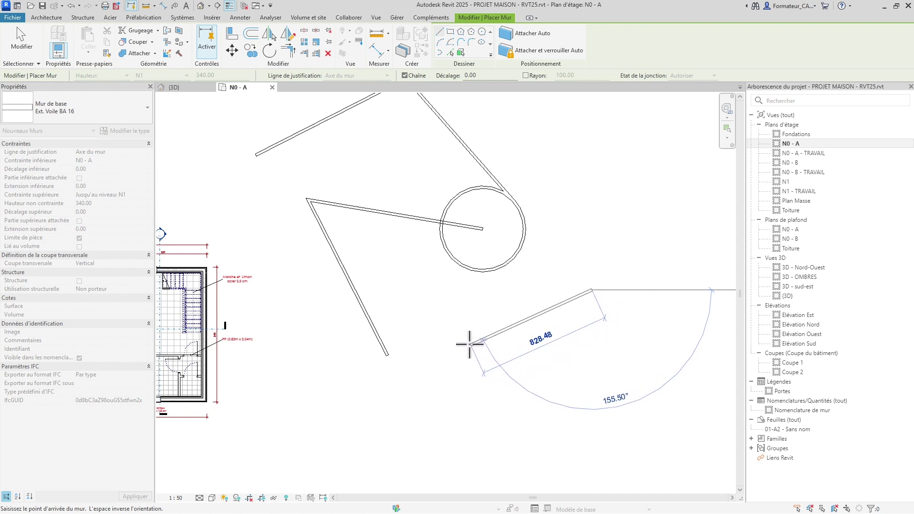
left_click(381, 341)
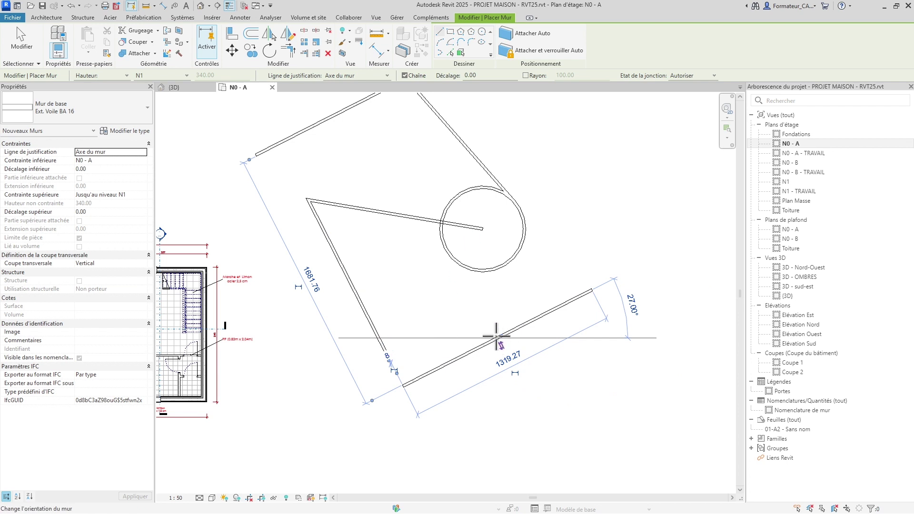
Step: Draw a straight wall about 821 cm long from a free point below, snapped to the upper endpoint of the 27° wall
left_click(548, 407)
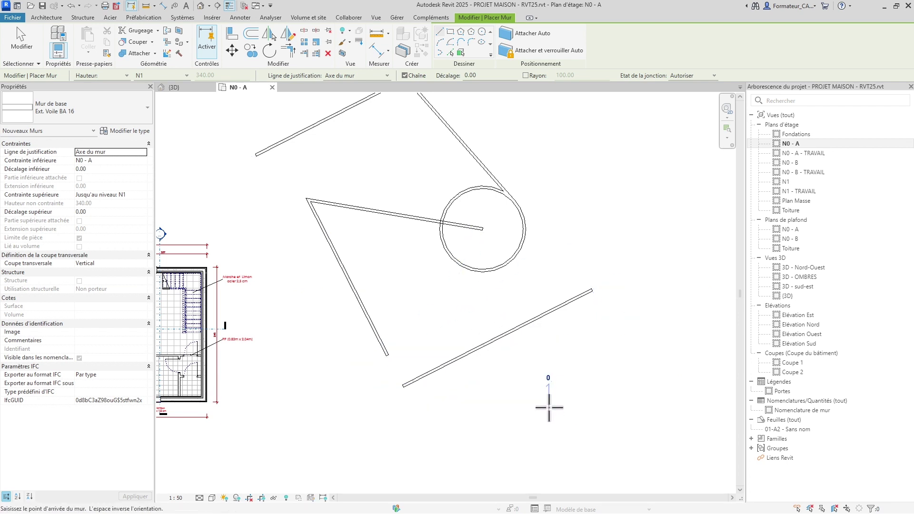
left_click(591, 289)
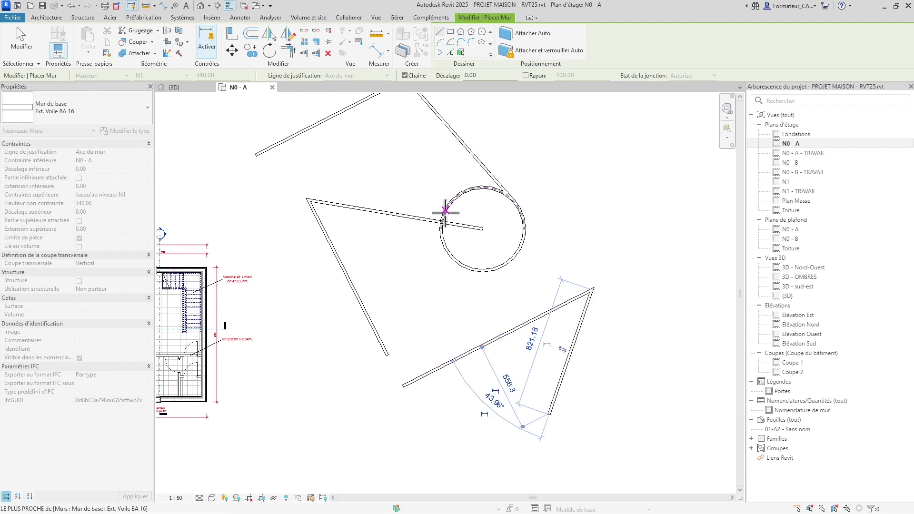
key("Escape")
middle_click_drag(419, 310, 486, 376)
left_click(576, 132)
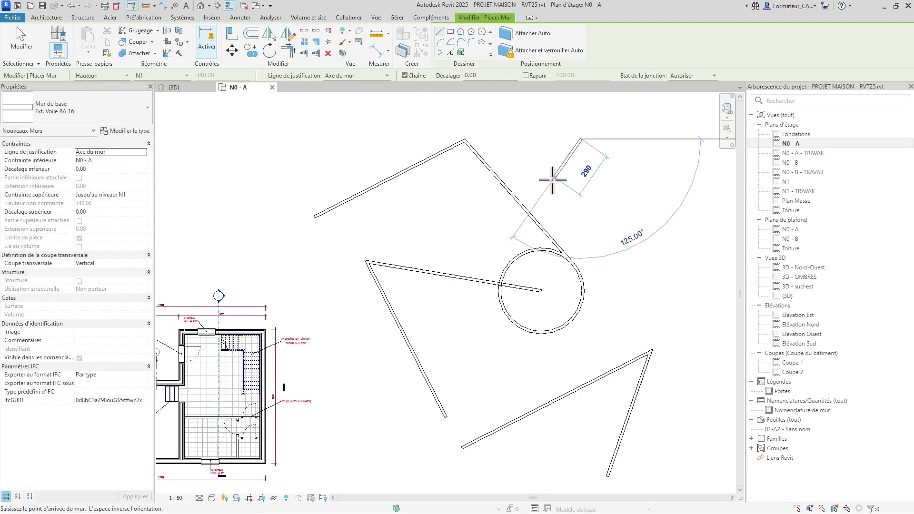
key("Escape")
key("Escape")
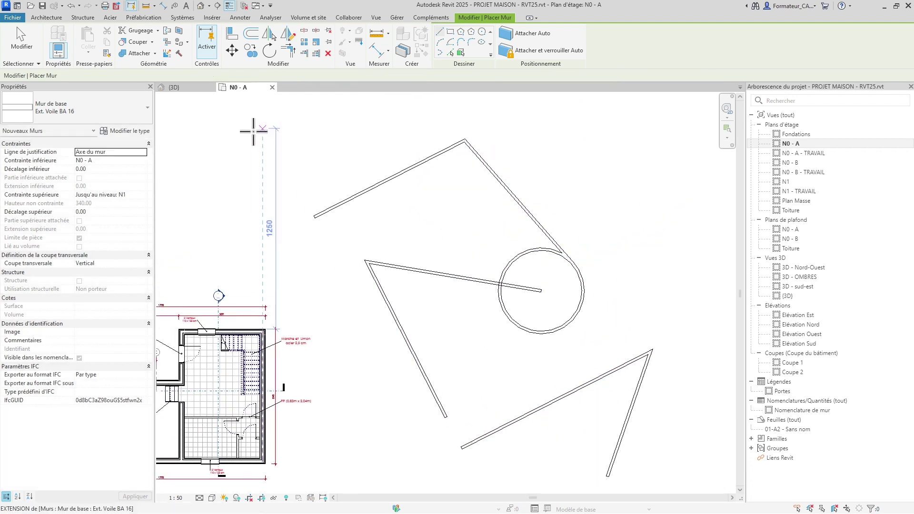
Step: Draw a straight wall about 1300 cm long above the house plan, snapped parallel to the steep 63° wall, and end the Wall tool
left_click(247, 132)
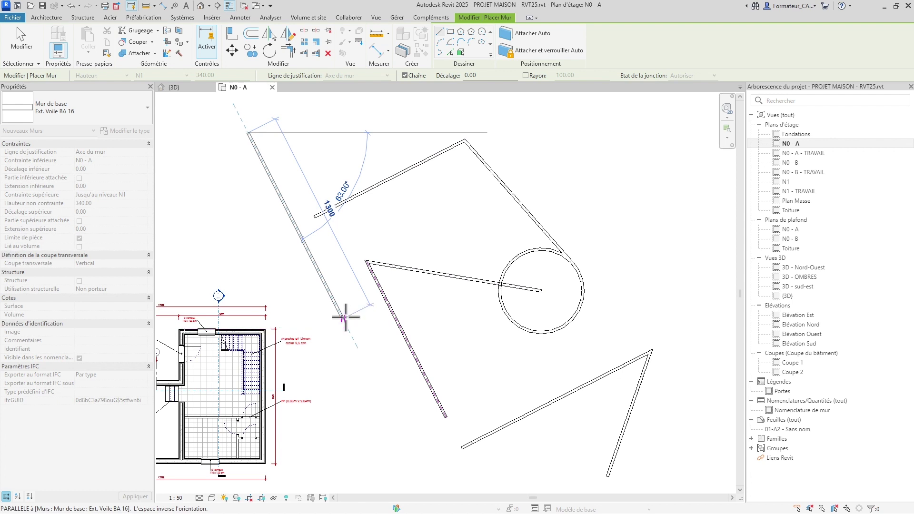
left_click(363, 221)
key("Escape")
key("Escape")
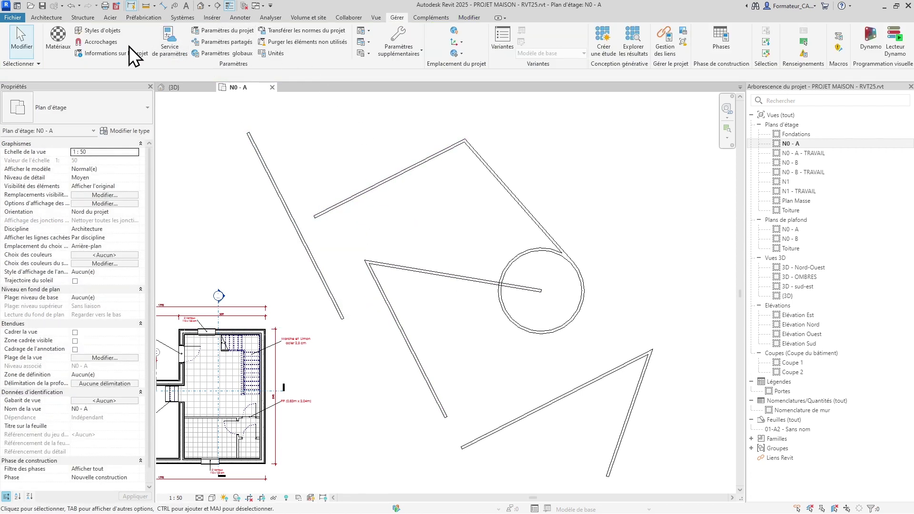
Step: Review the object snap options in the snap settings and leave them as they are
left_click(111, 42)
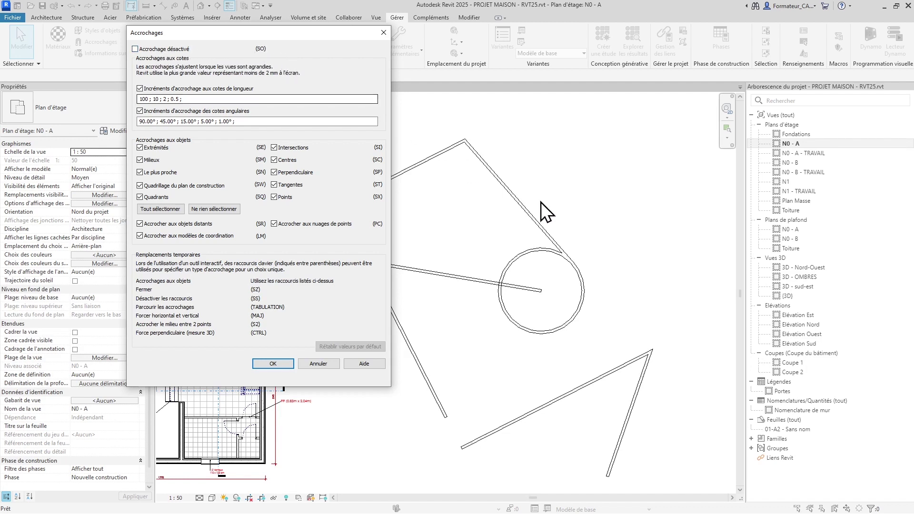
key("Escape")
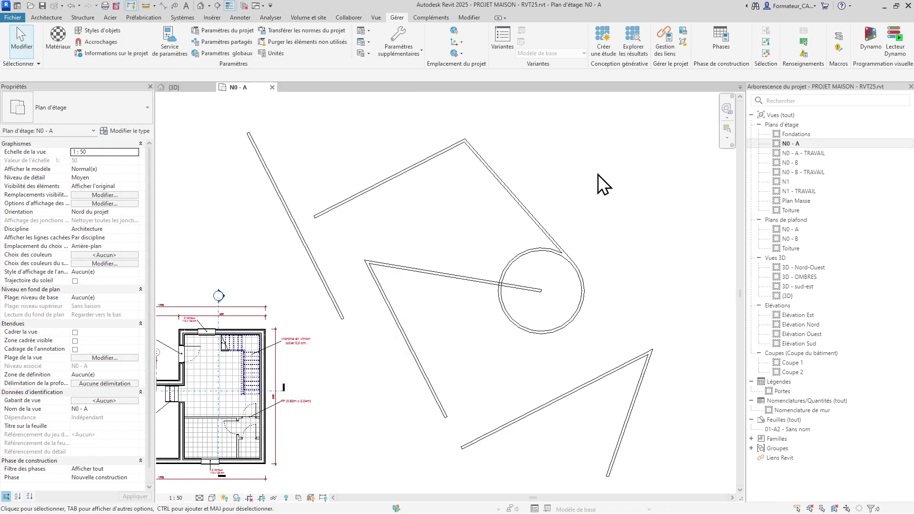
Step: Draw two chained walls right of the circular wall: a steep one, and one about 356 cm long snapped perpendicular to the circle
key("w")
key("a")
middle_click_drag(575, 195, 459, 236)
left_click(546, 158)
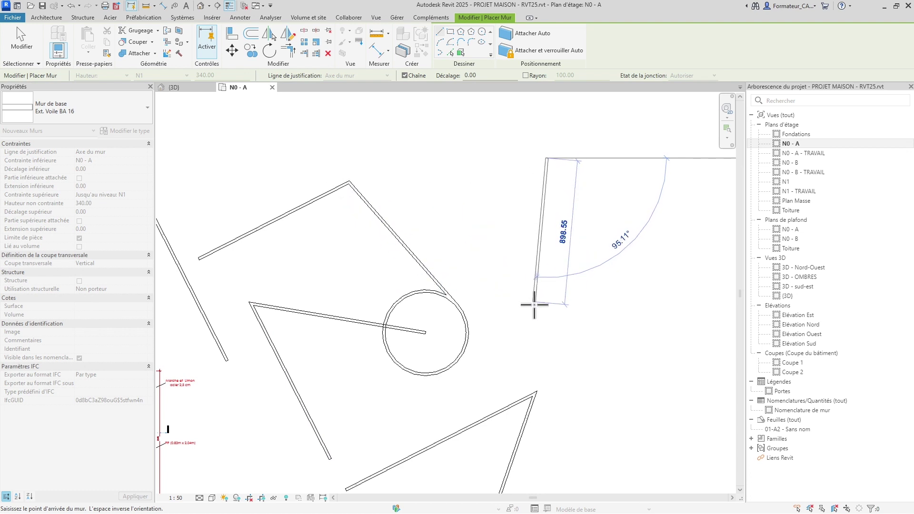
left_click(523, 321)
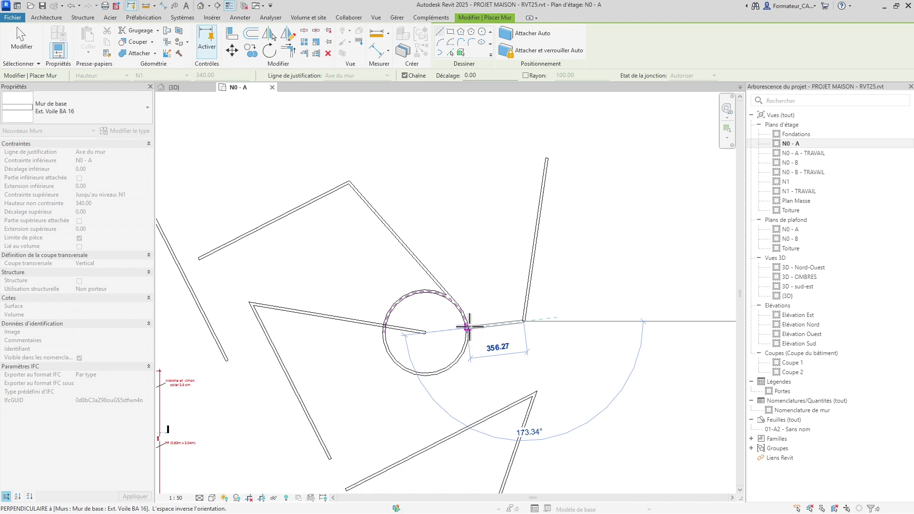
left_click(467, 328)
key("Escape")
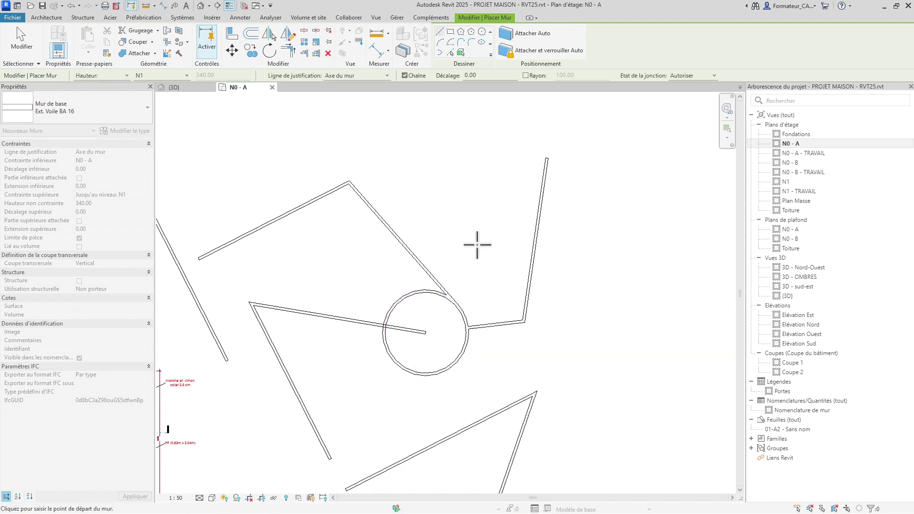
key("Escape")
scroll(478, 248, "down", 2)
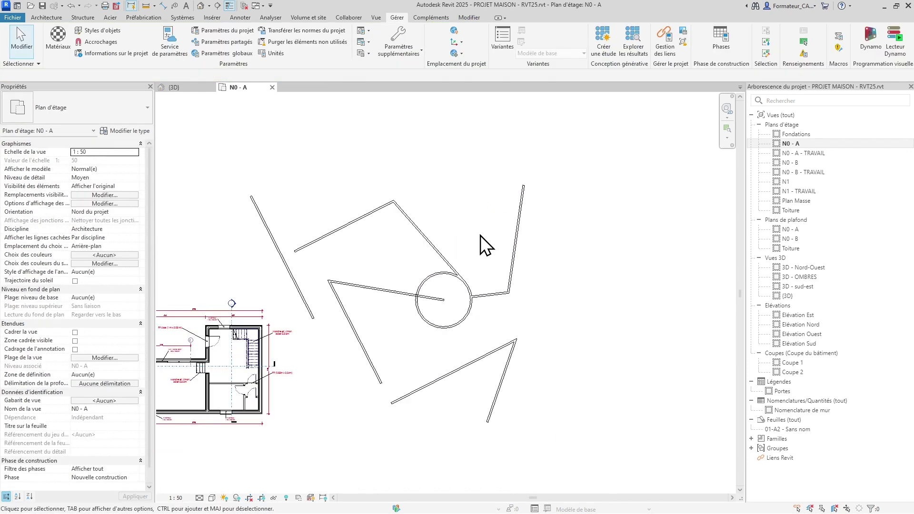
Step: Examine the length and angular dimension snap increments in the snap settings, leaving without changes
left_click(93, 43)
left_click_drag(172, 38, 228, 38)
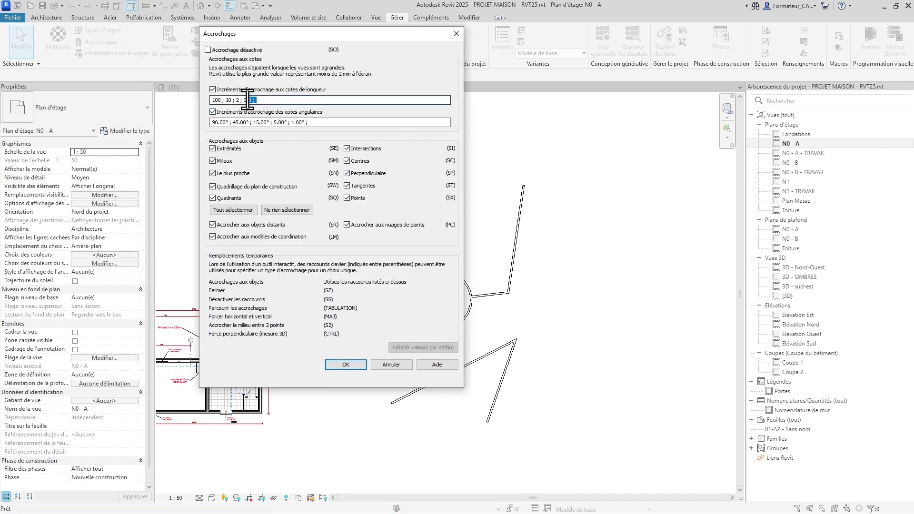
left_click_drag(256, 99, 213, 101)
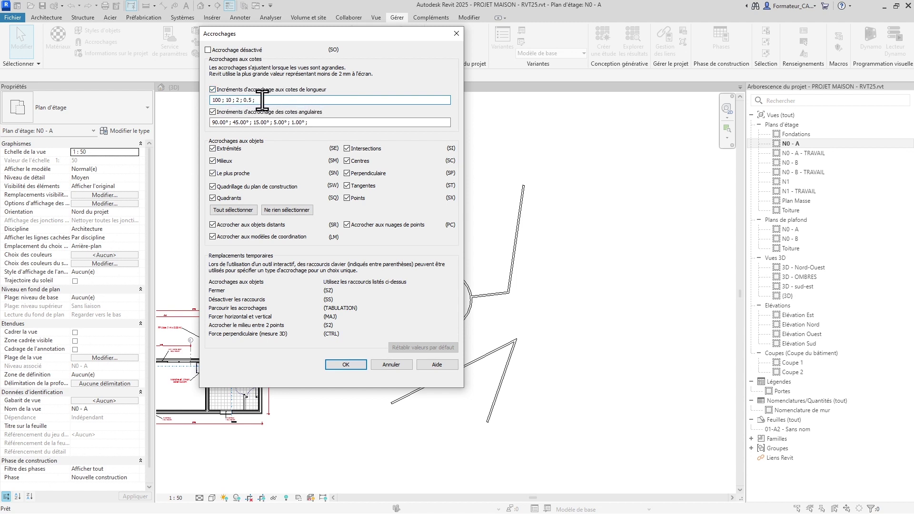
left_click_drag(263, 100, 201, 105)
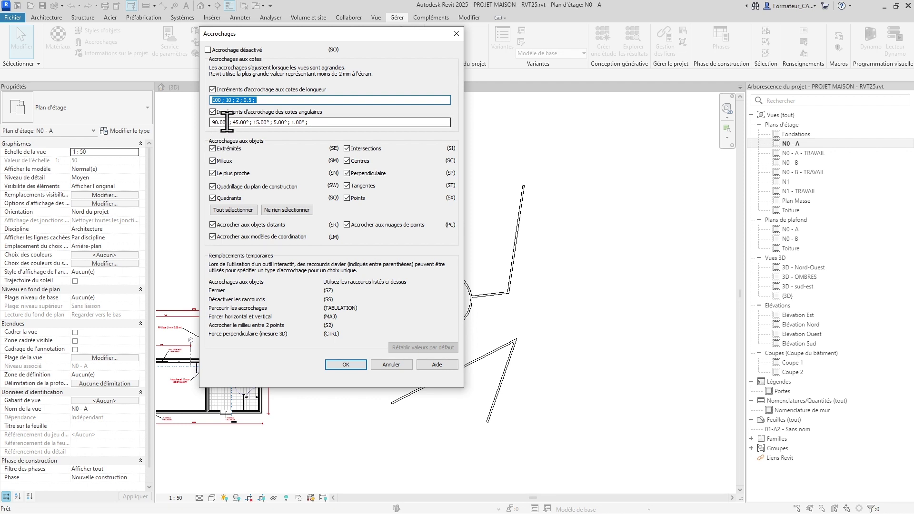
left_click_drag(314, 122, 211, 125)
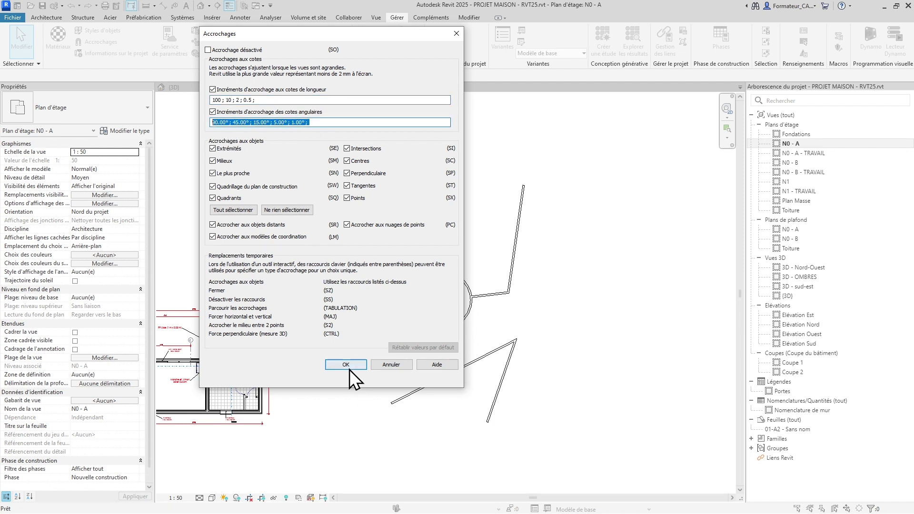
left_click(391, 364)
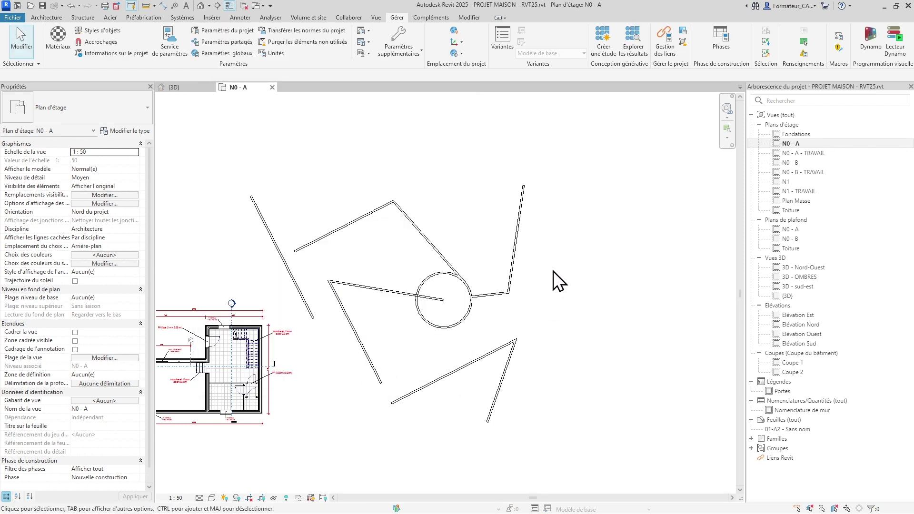
Step: Preview a horizontal wall in the empty area at several zoom levels to examine its length snap increments, without placing it
key("m")
key("u")
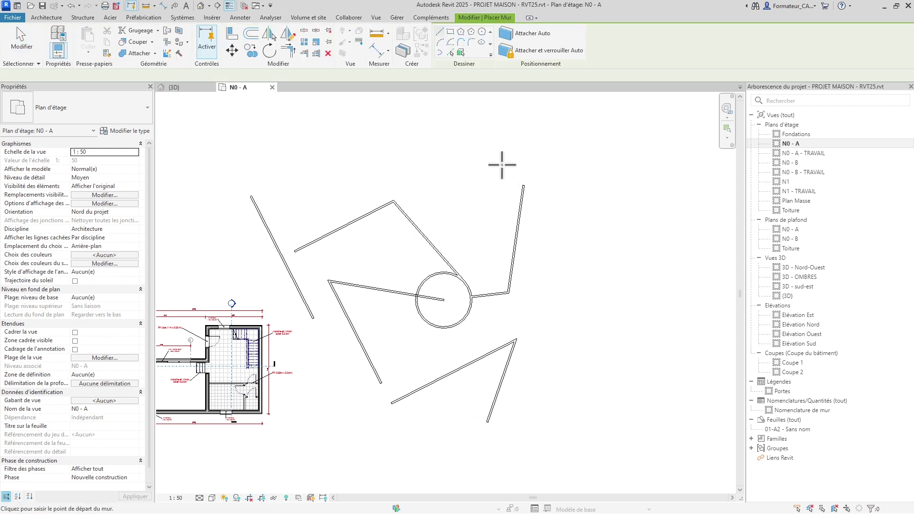
scroll(497, 161, "up", 2)
middle_click_drag(531, 184, 285, 418)
left_click(263, 309)
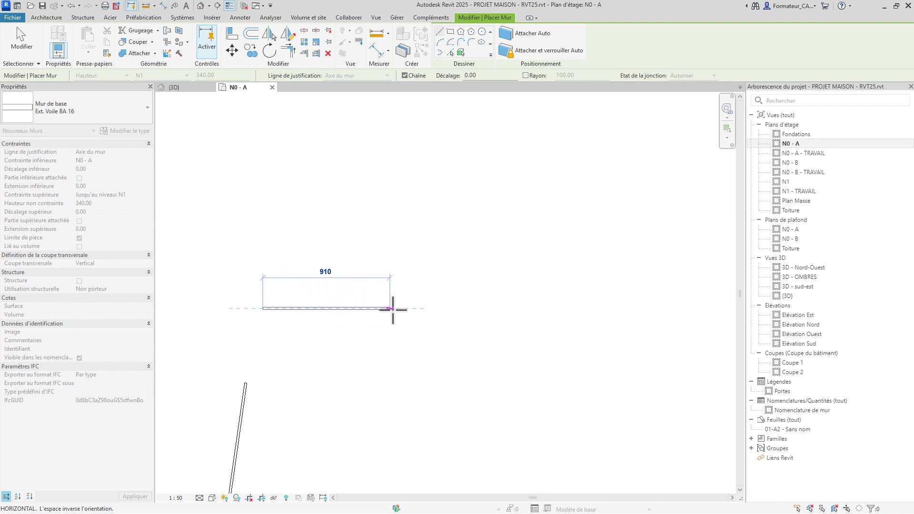
scroll(426, 308, "down", 2)
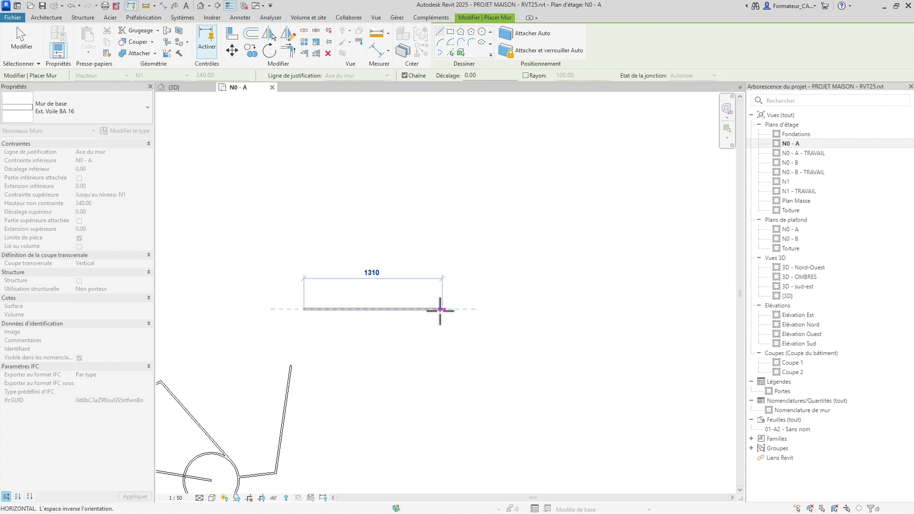
scroll(323, 306, "up", 5)
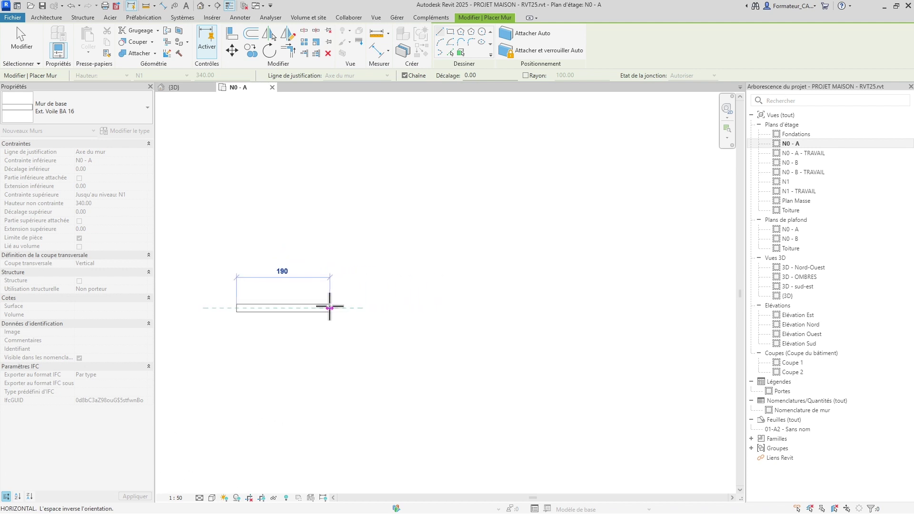
scroll(485, 327, "down", 3)
scroll(473, 312, "up", 5)
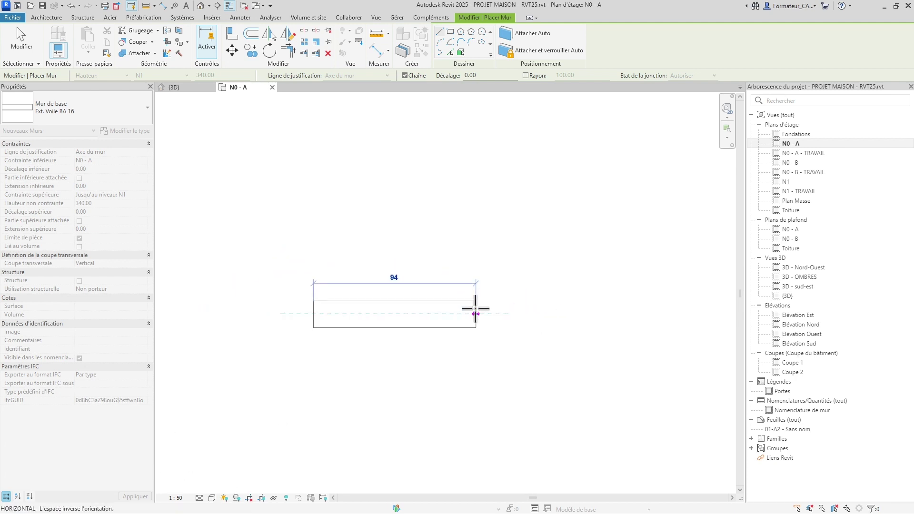
scroll(381, 310, "up", 4)
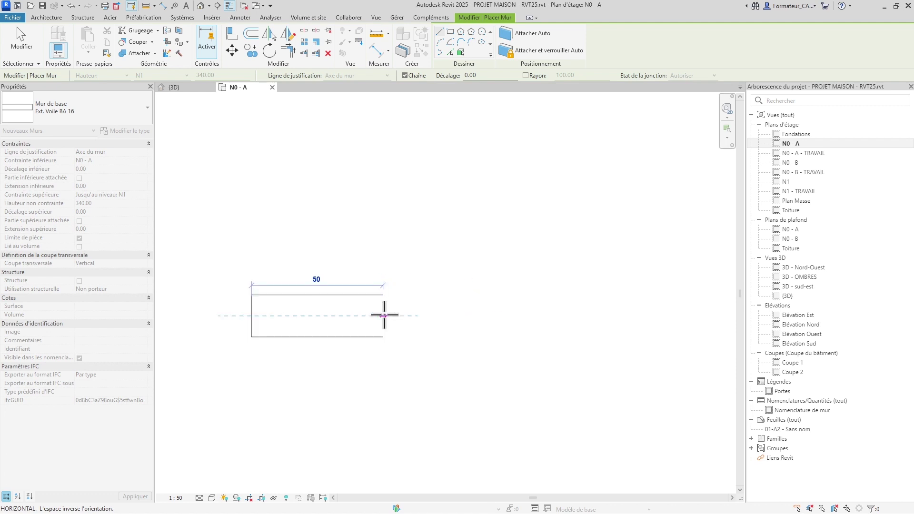
middle_click_drag(381, 309, 523, 334)
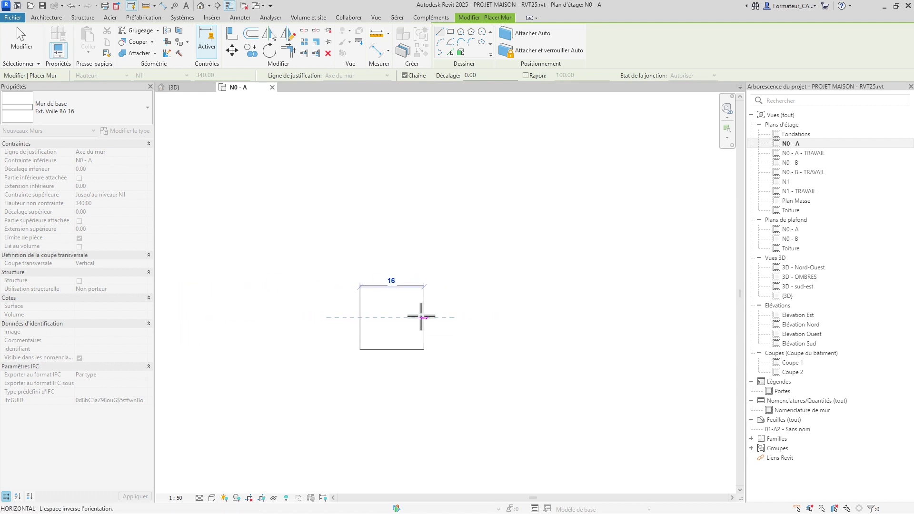
scroll(418, 315, "up", 3)
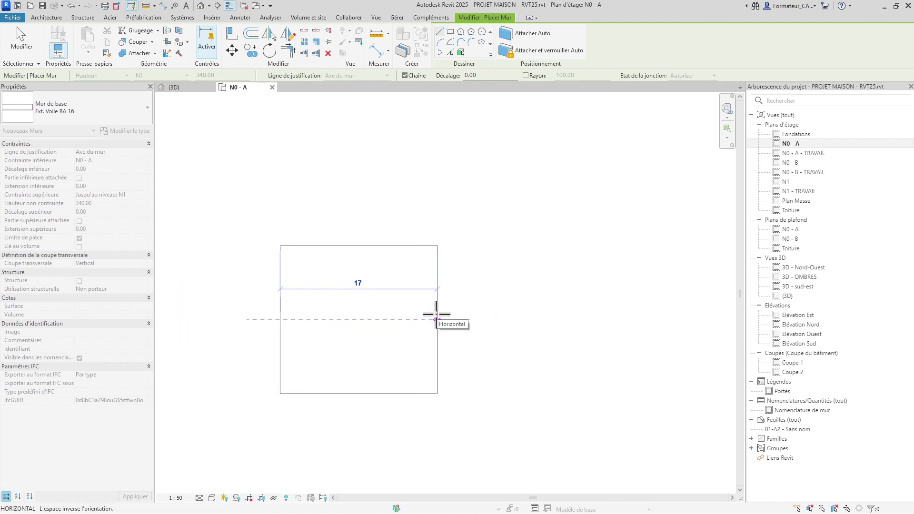
scroll(310, 319, "up", 2)
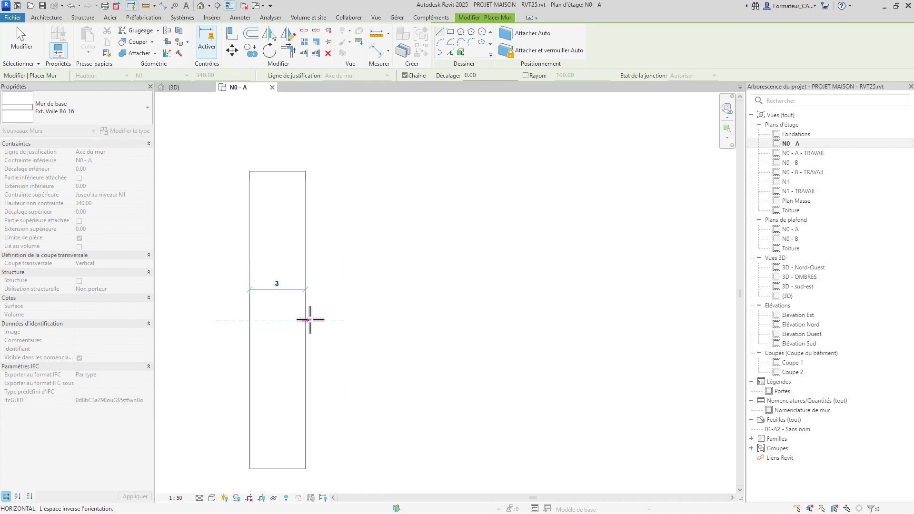
scroll(447, 339, "up", 2)
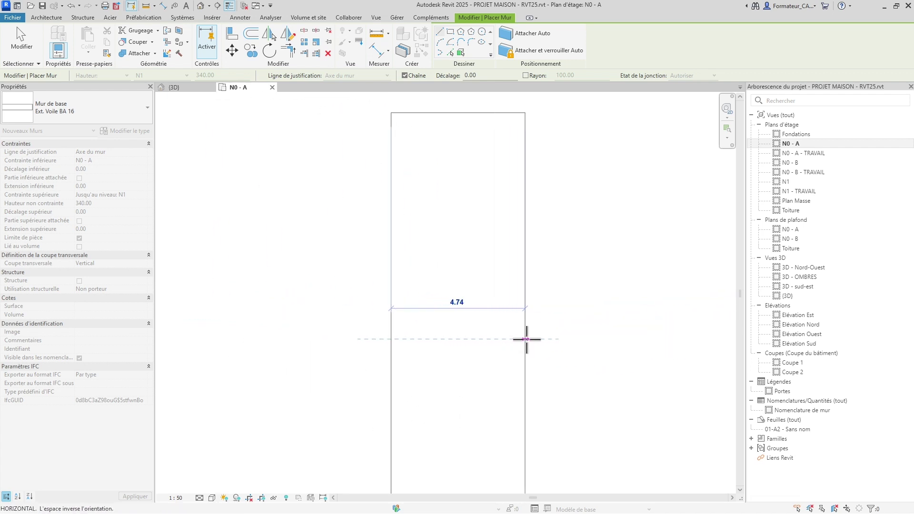
middle_click_drag(545, 339, 415, 334)
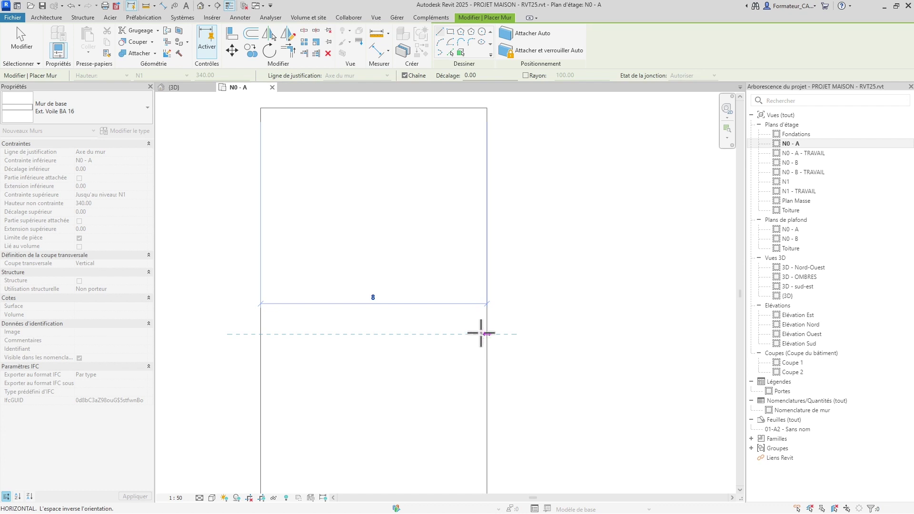
key("Escape")
key("Escape")
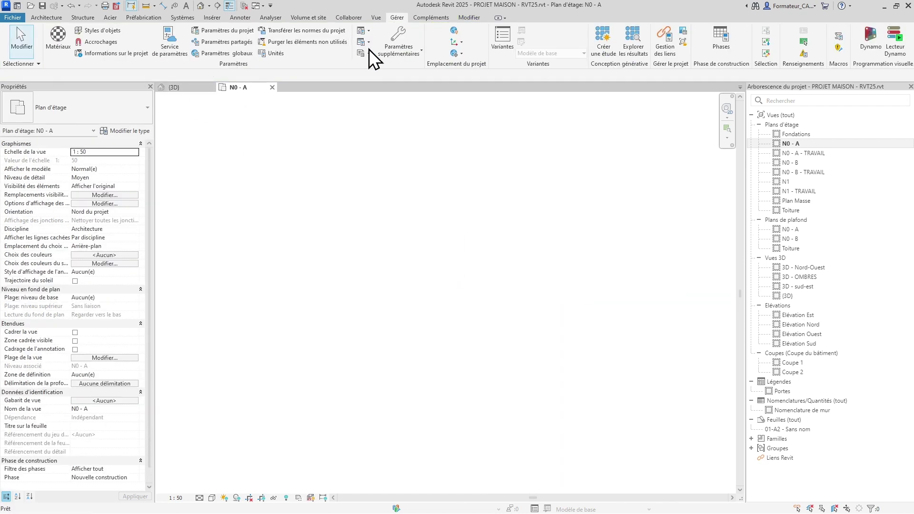
Step: Add a 0.1 increment to the length dimension snap increments in the snap settings
left_click(98, 43)
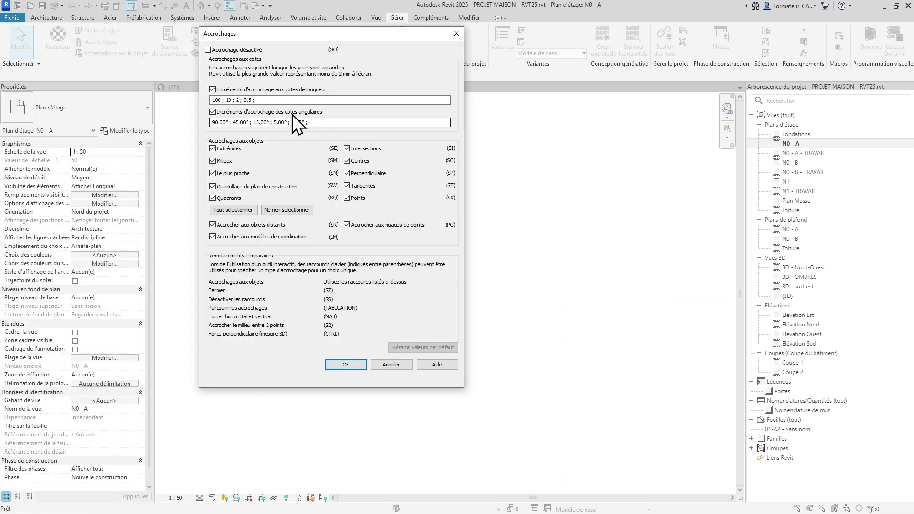
left_click(285, 100)
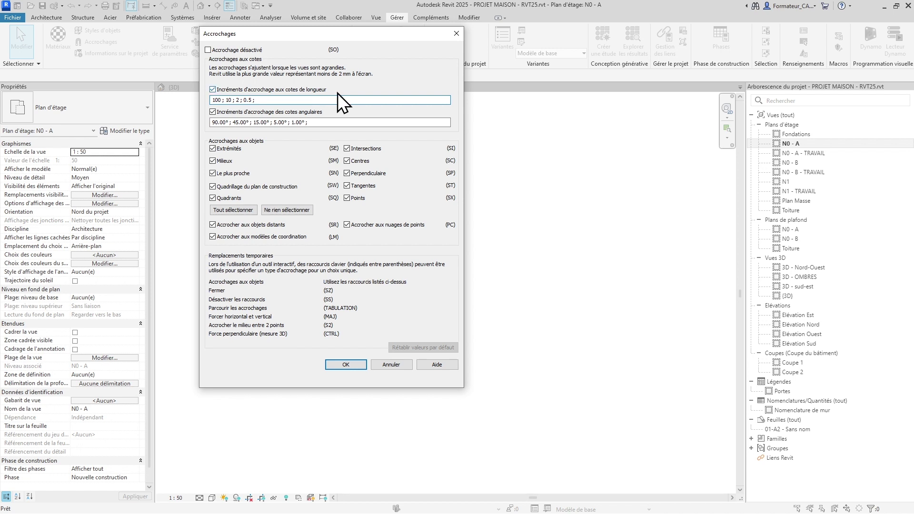
type("0.1")
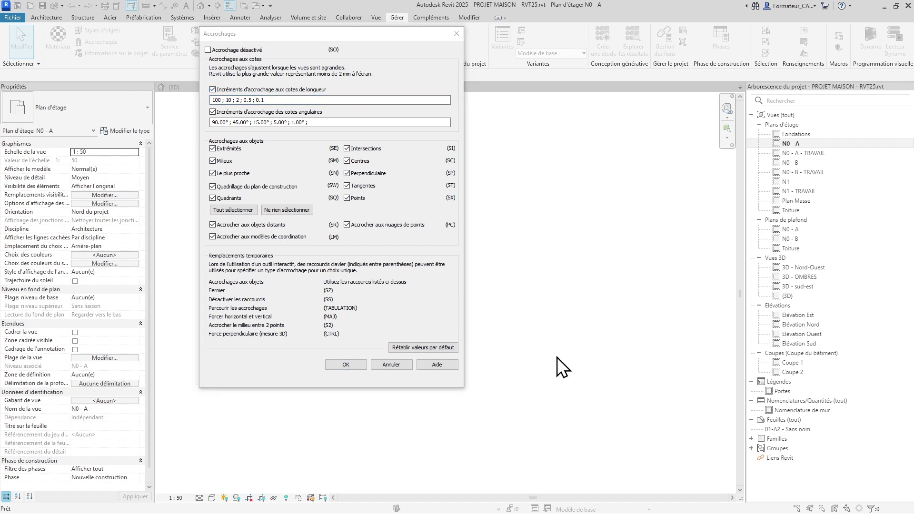
left_click(347, 364)
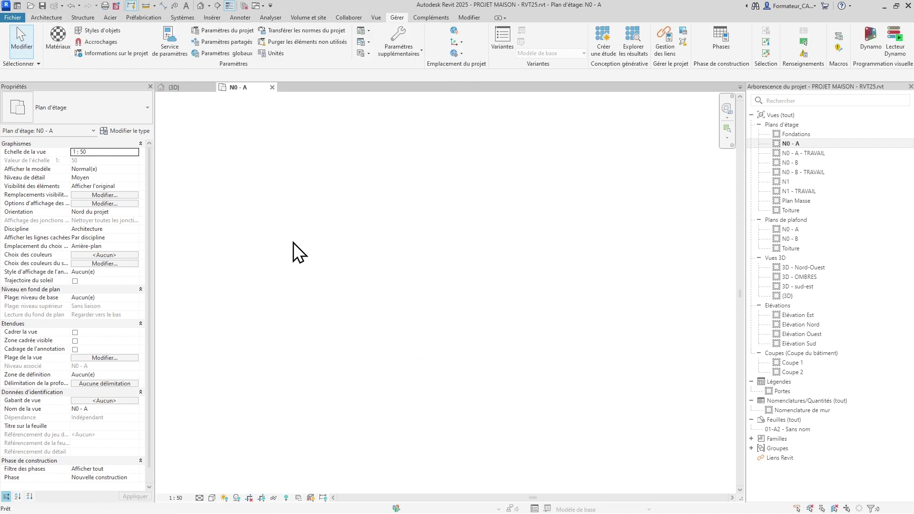
Step: Preview a short horizontal wall at close zoom to check the 0.1 length snap increment, without placing it
key("w")
key("a")
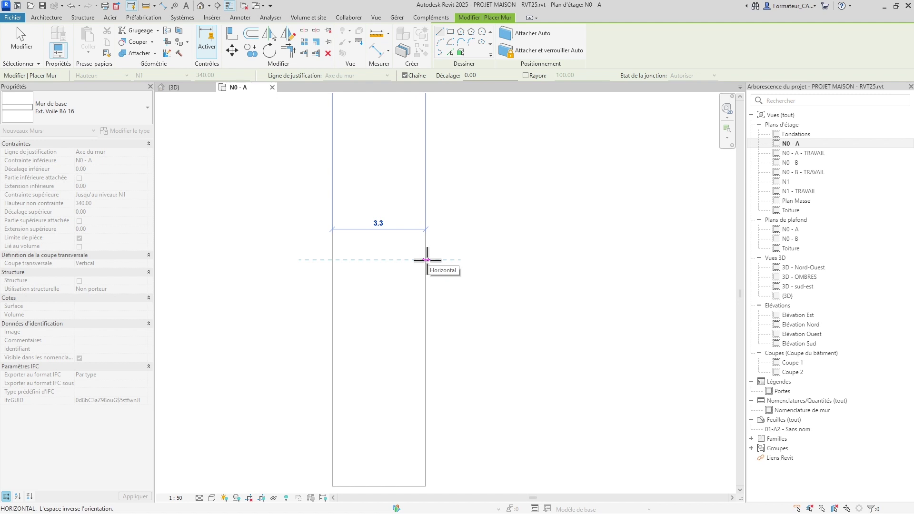
key("Escape")
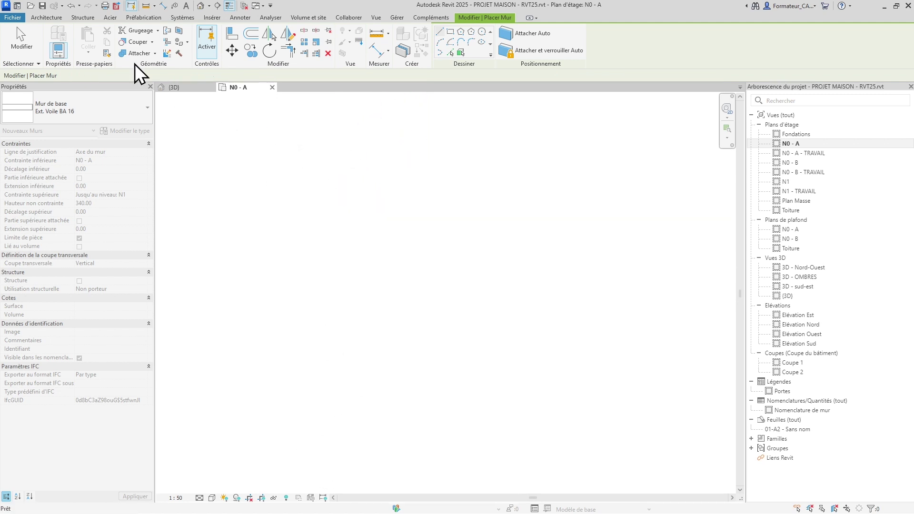
key("Escape")
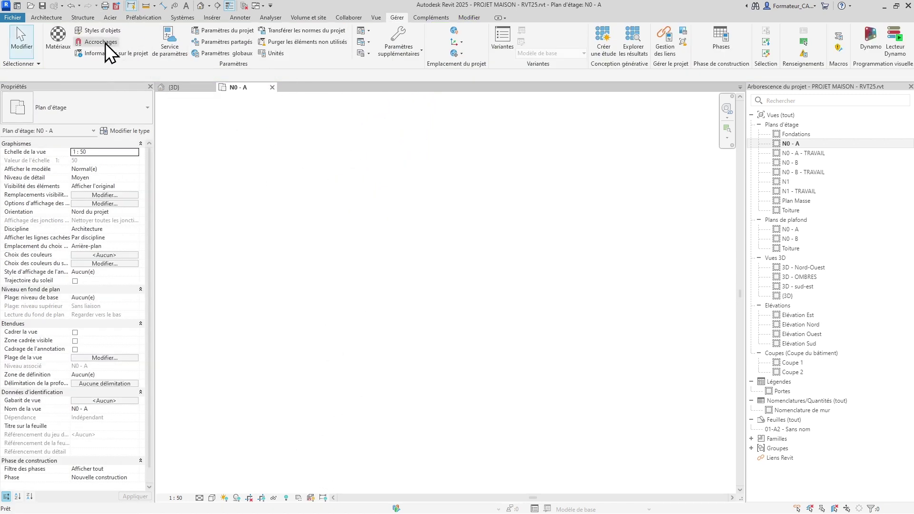
Step: Examine the full list of angular dimension snap increments in the snap settings, leaving the values as they are
left_click(105, 43)
left_click_drag(311, 122, 270, 123)
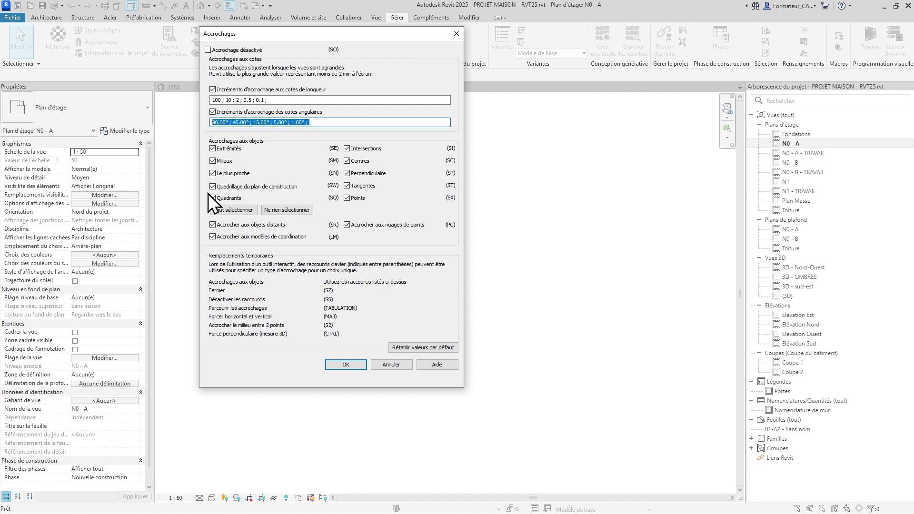
key("Return")
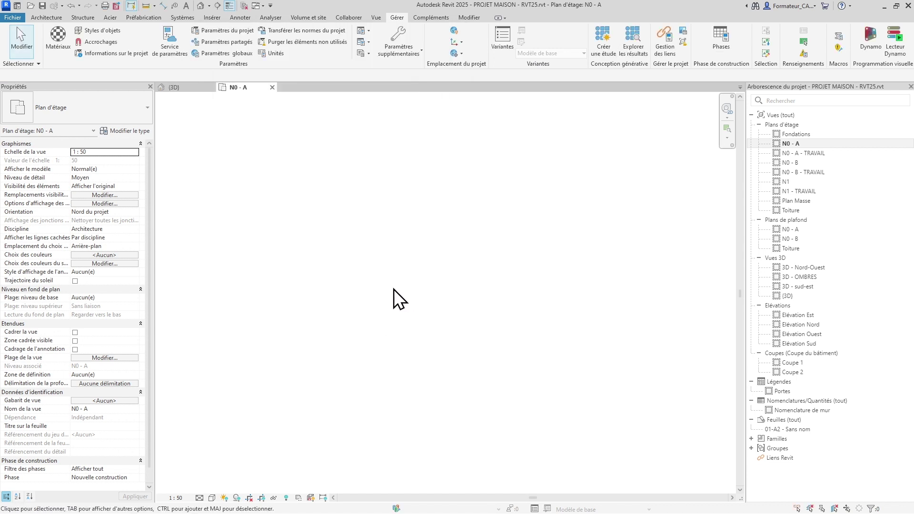
Step: Preview an angled wall at several close zoom levels to examine its angle and length snap increments, without placing it
key("w")
key("a")
left_click(332, 327)
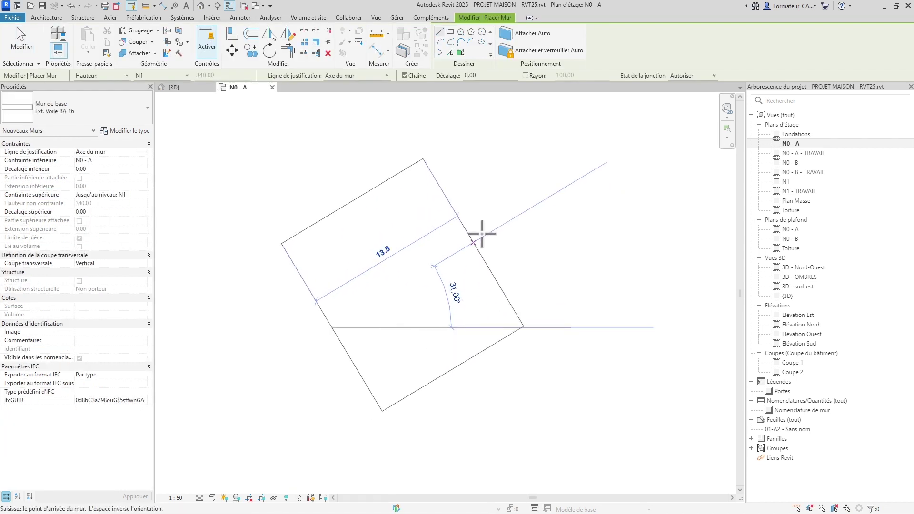
scroll(481, 233, "down", 3)
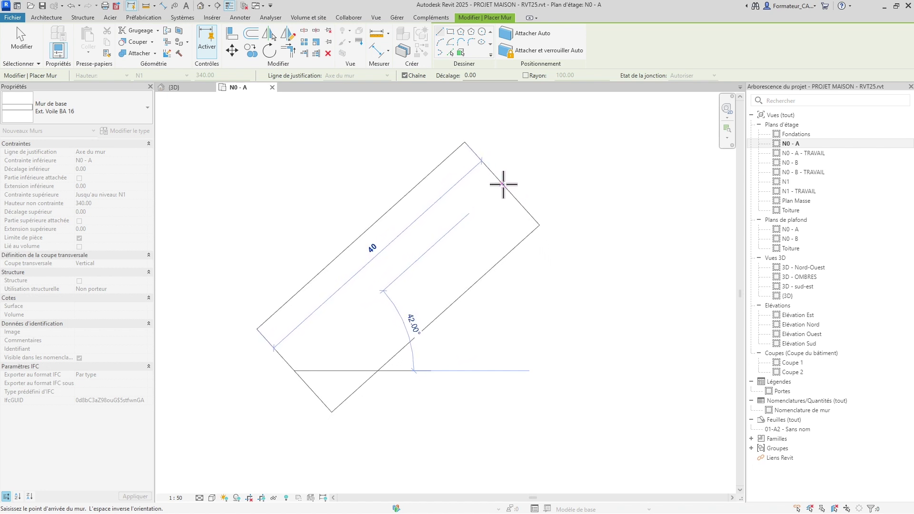
scroll(518, 200, "down", 4)
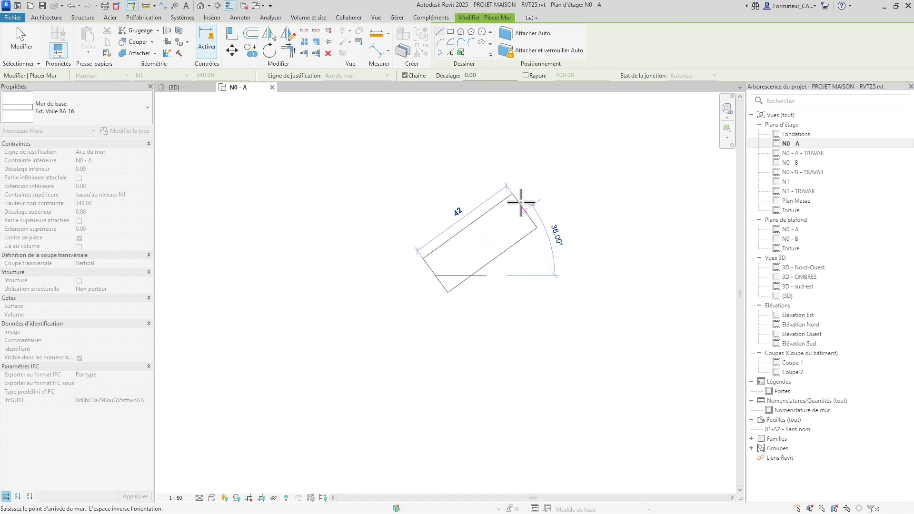
scroll(471, 247, "up", 5)
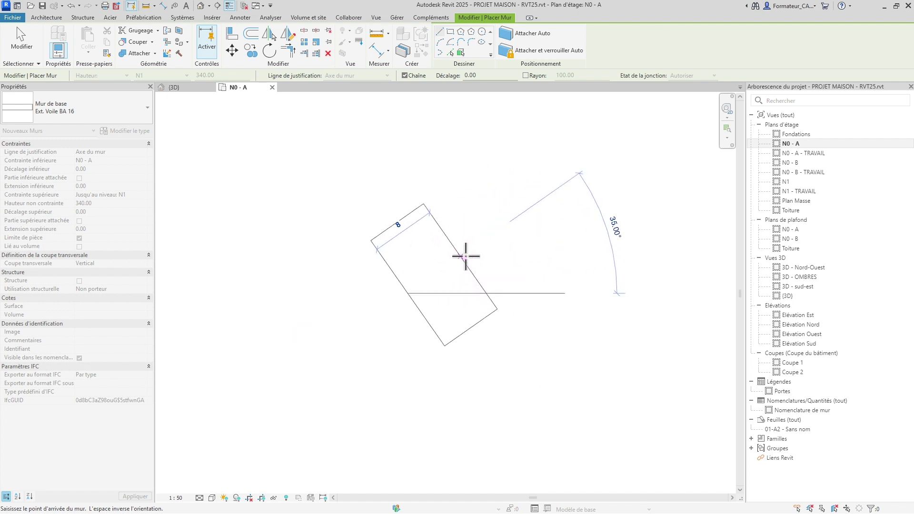
middle_click_drag(474, 250, 351, 299)
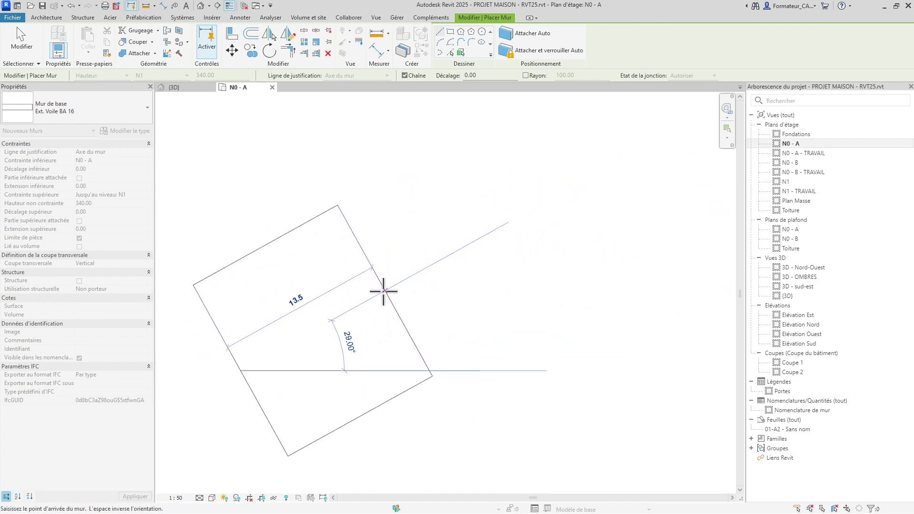
scroll(376, 300, "up", 3)
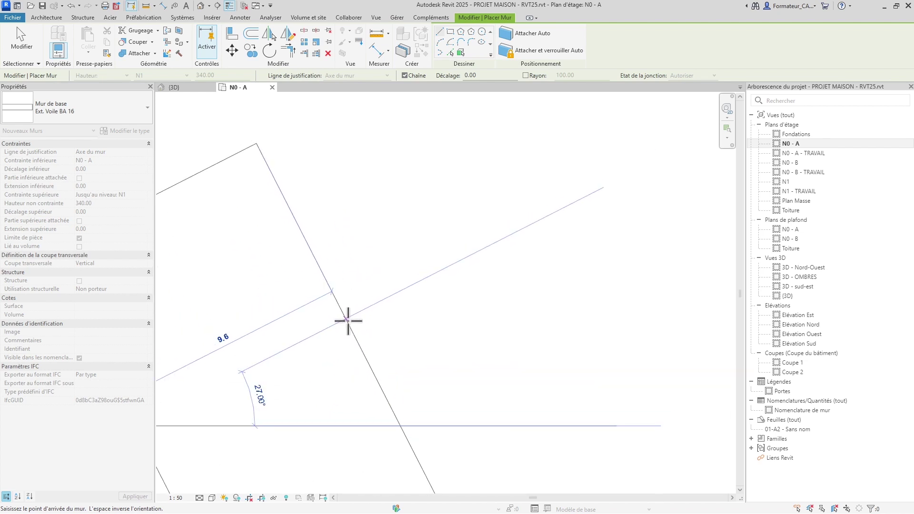
scroll(378, 317, "down", 3)
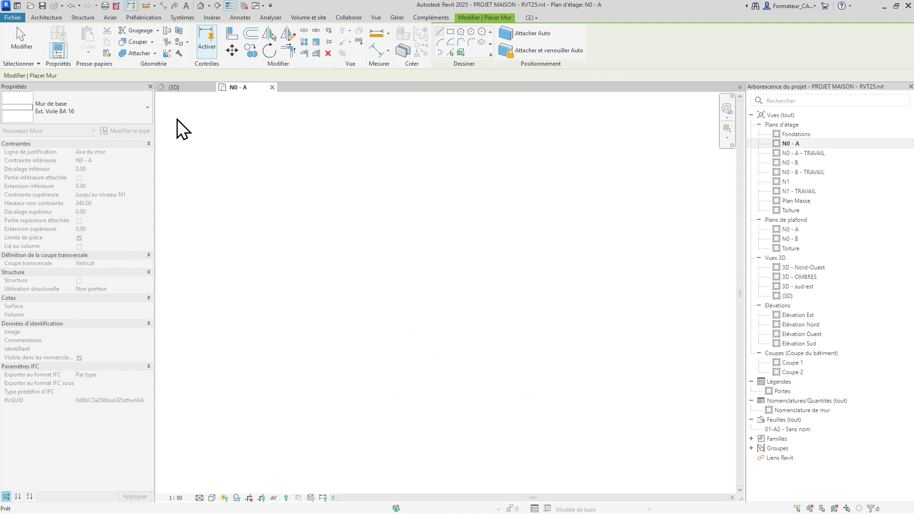
key("Escape")
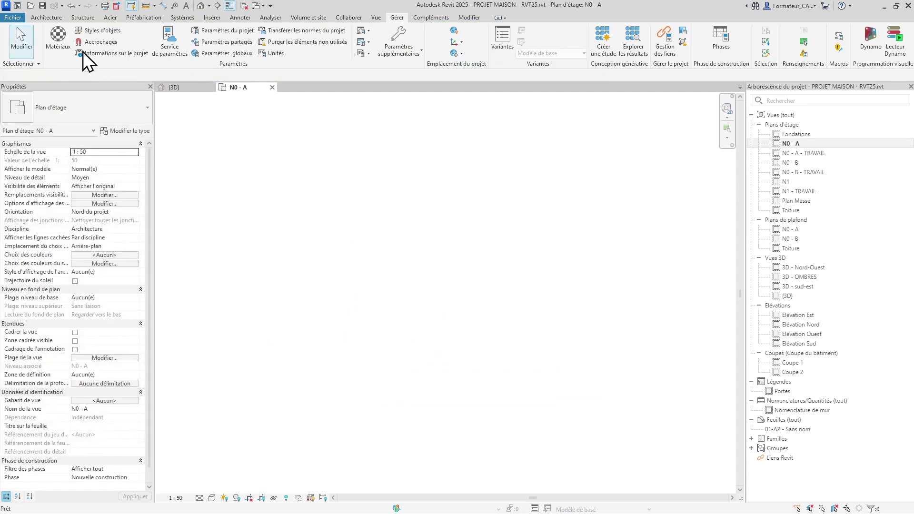
Step: Check the smallest angular snap increment, 1.00°, in the snap settings and keep it
left_click(102, 42)
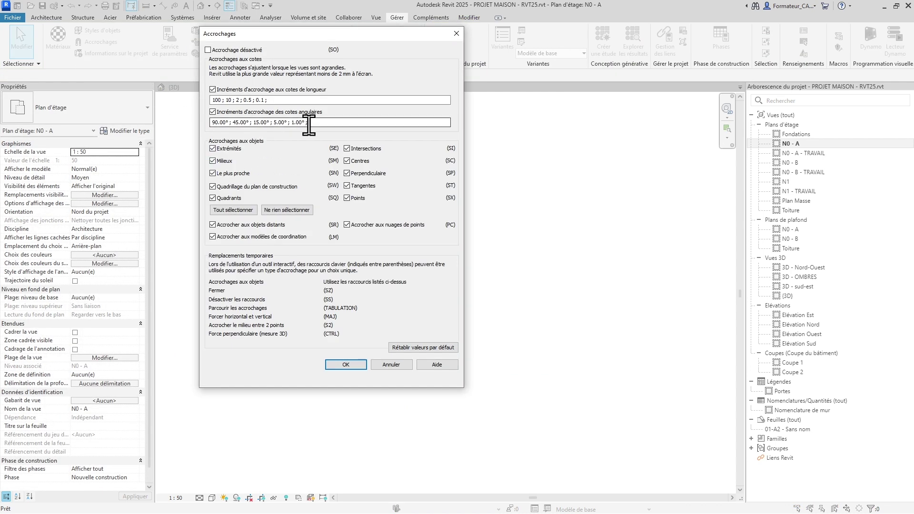
left_click(291, 123)
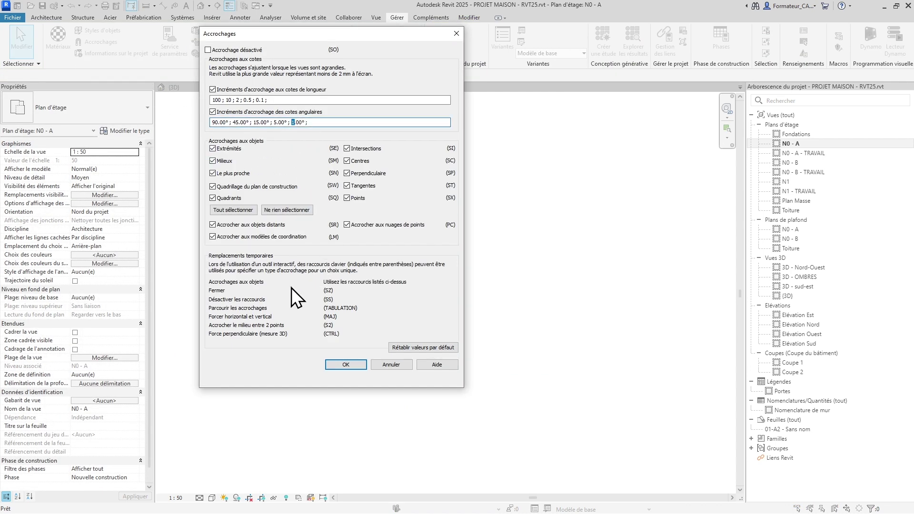
key("Return")
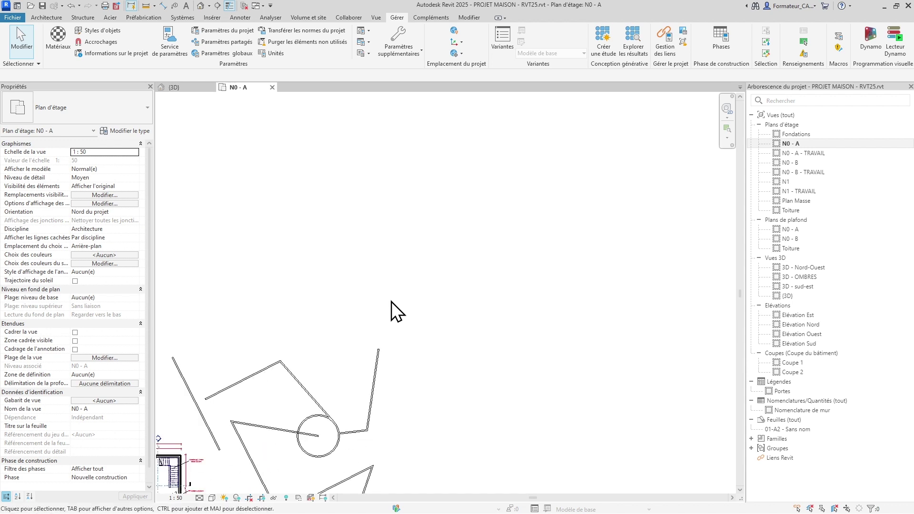
Step: Preview angled walls in the empty area at far zoom levels to examine the angular snap increments, without placing any
key("w")
key("a")
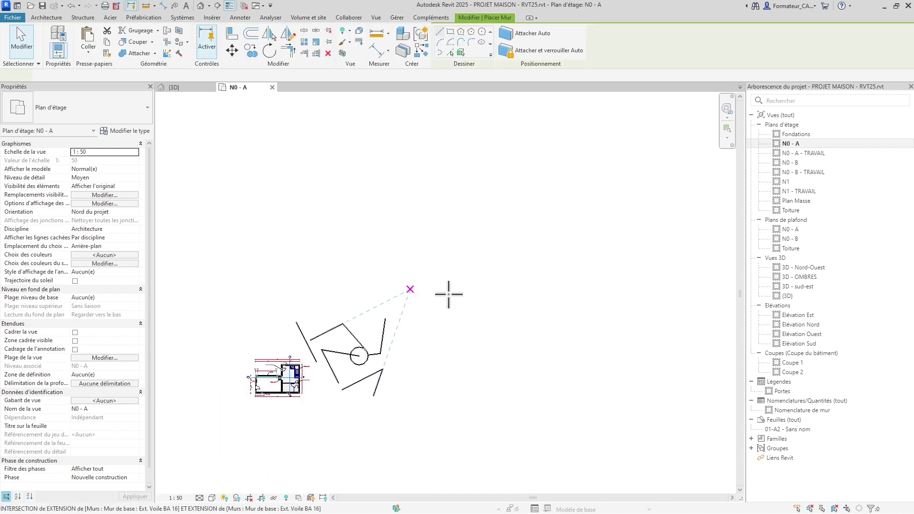
left_click(439, 299)
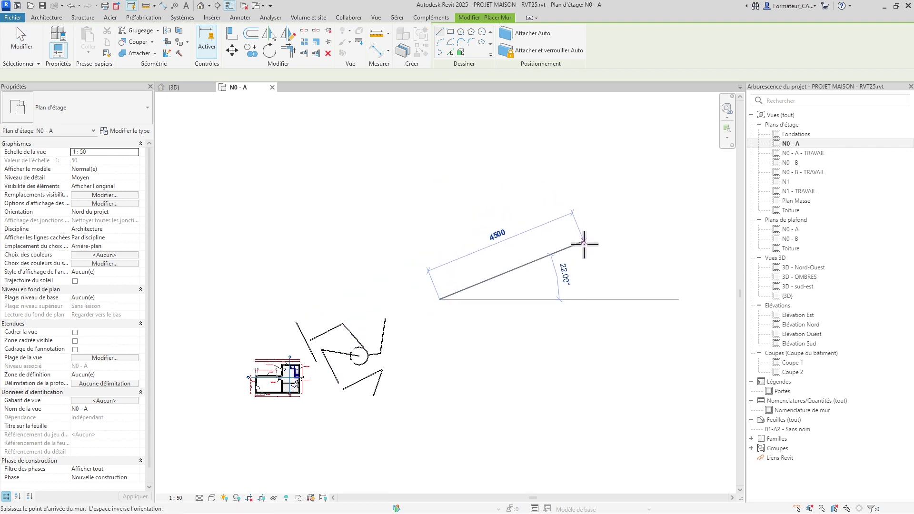
scroll(477, 285, "down", 2)
middle_click_drag(483, 316, 422, 424)
scroll(503, 282, "down", 2)
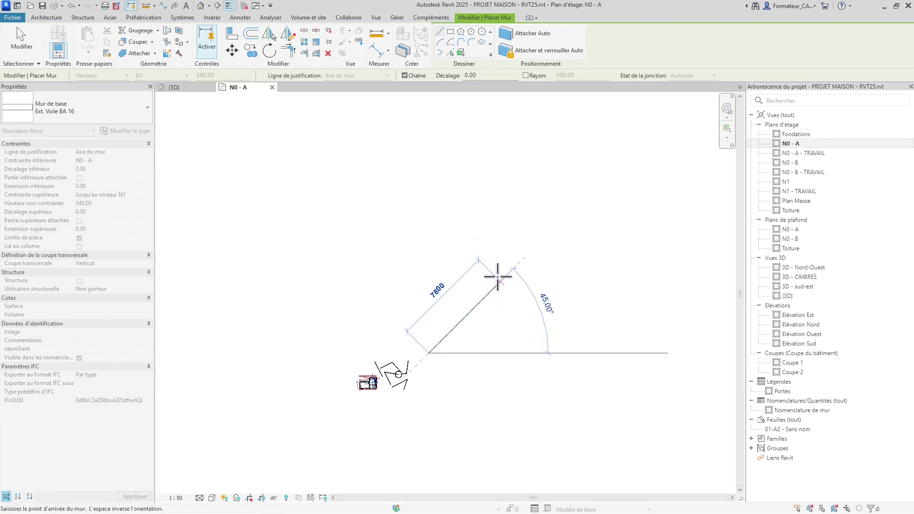
key("Escape")
left_click(295, 304)
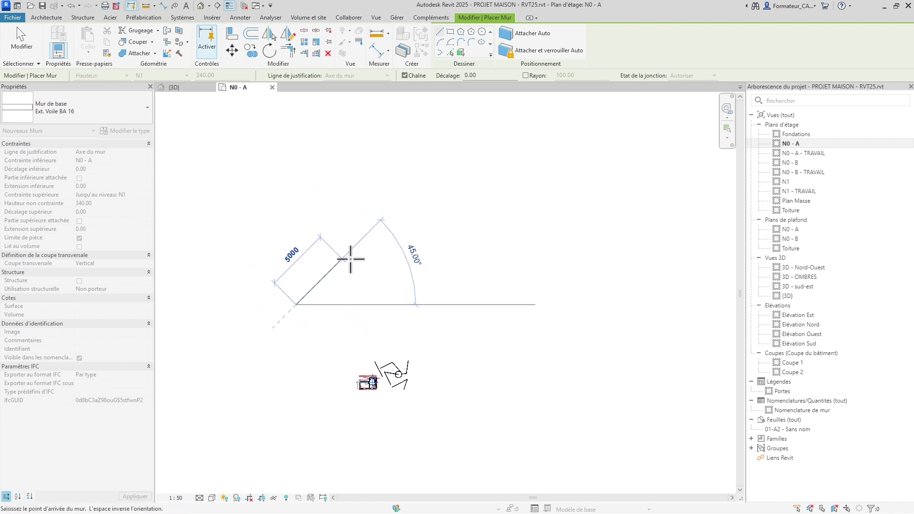
key("Escape")
key("Escape")
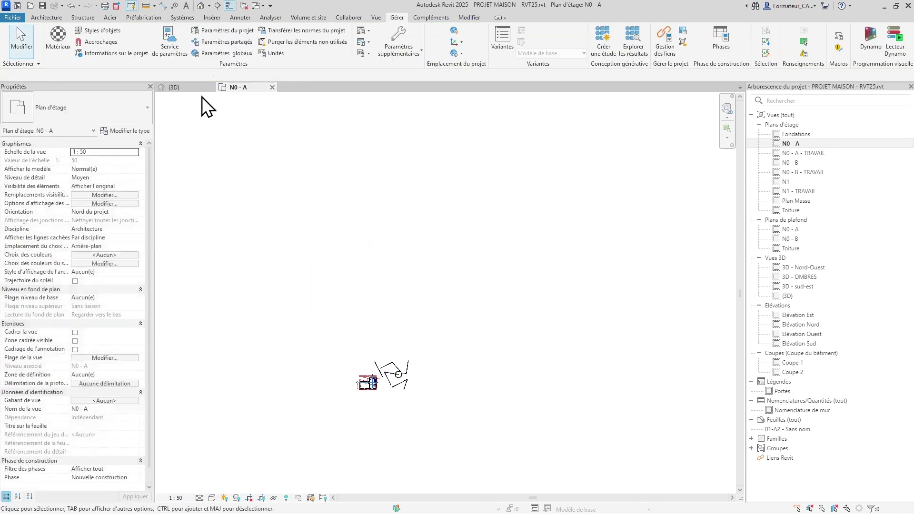
Step: Open the snap settings again and move the dialog aside to review its options
left_click(106, 44)
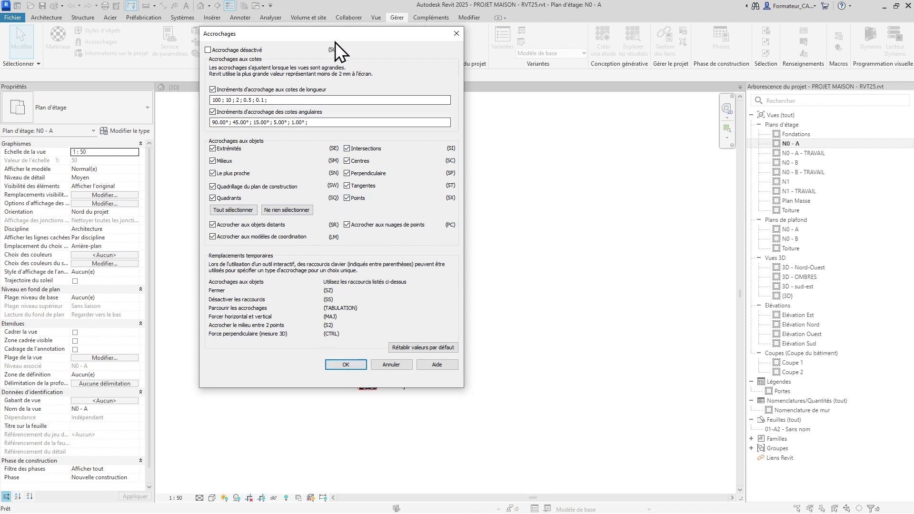
left_click_drag(336, 40, 474, 45)
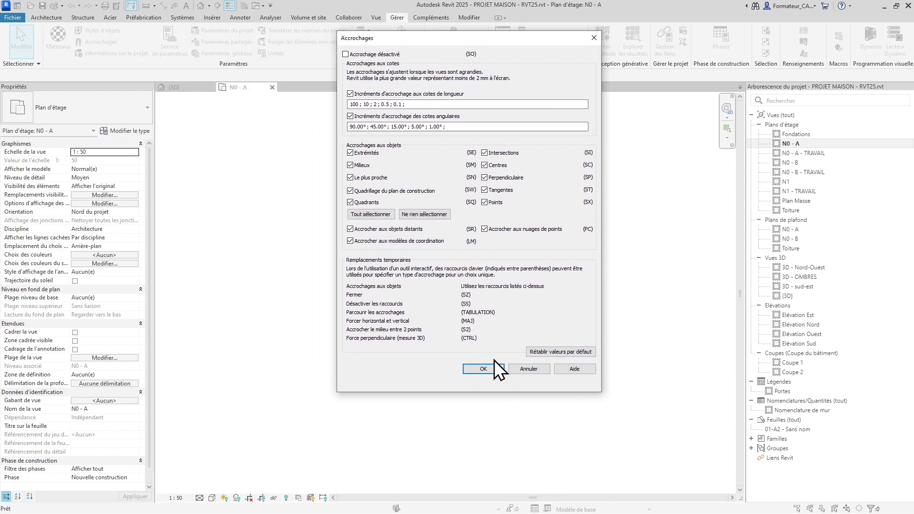